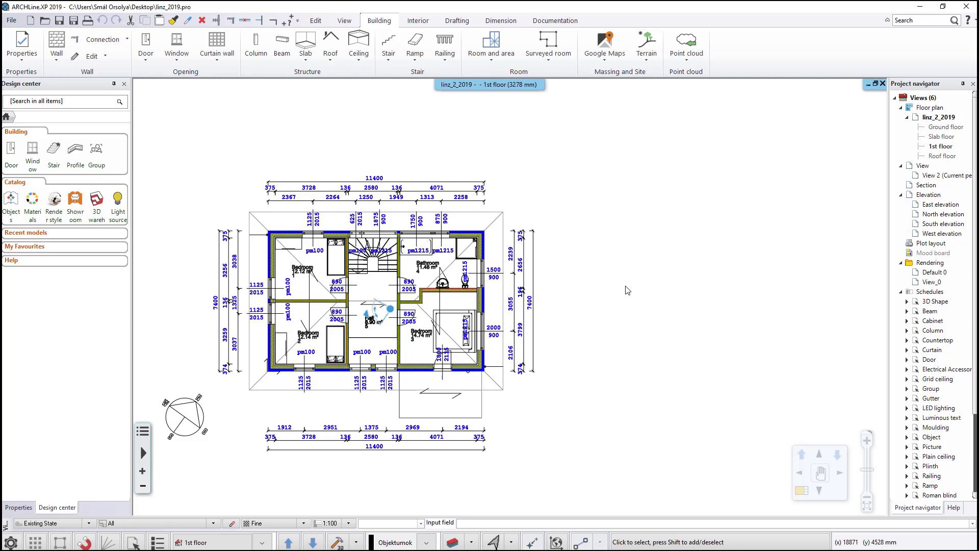
# Step: Open the schedule definition and select the Room and area type among the architectural elements
pyautogui.click(552, 23)
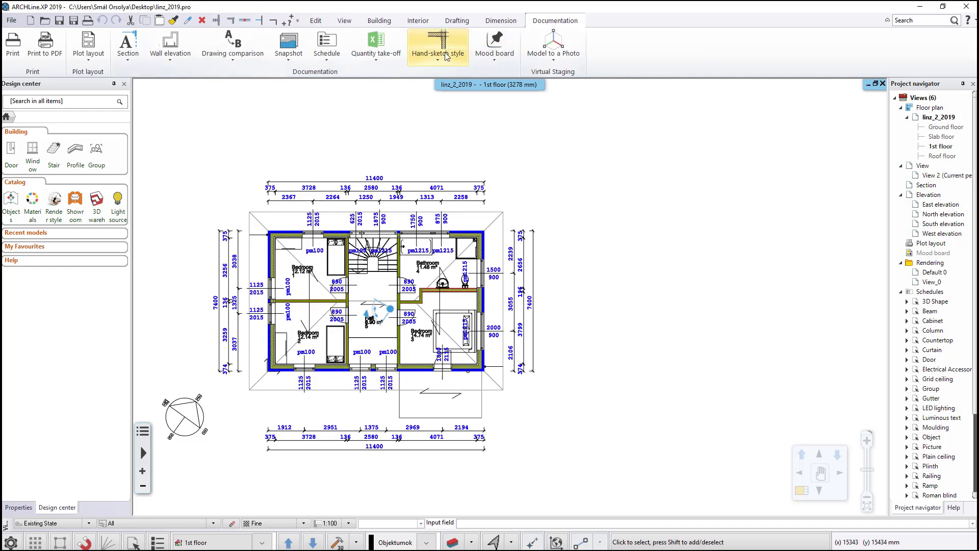
pyautogui.click(329, 60)
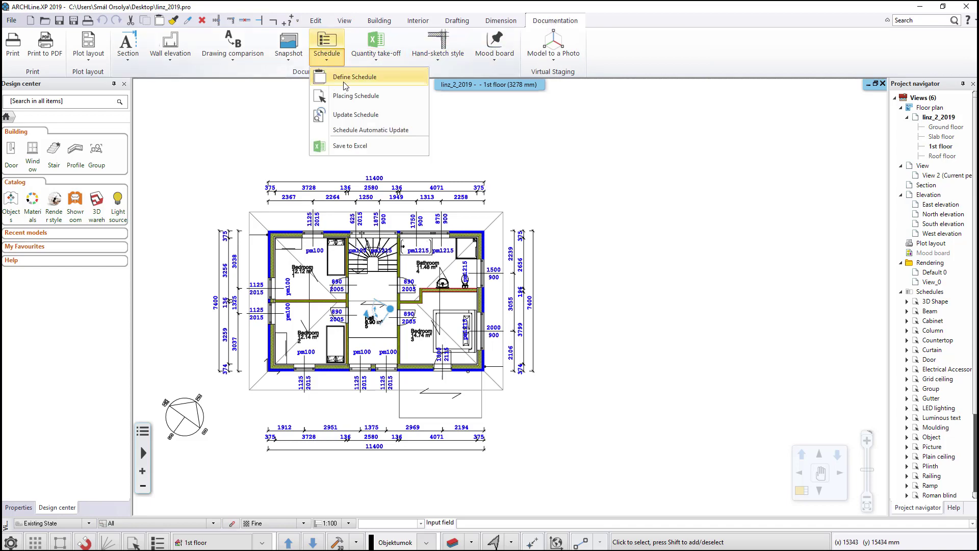
pyautogui.click(408, 80)
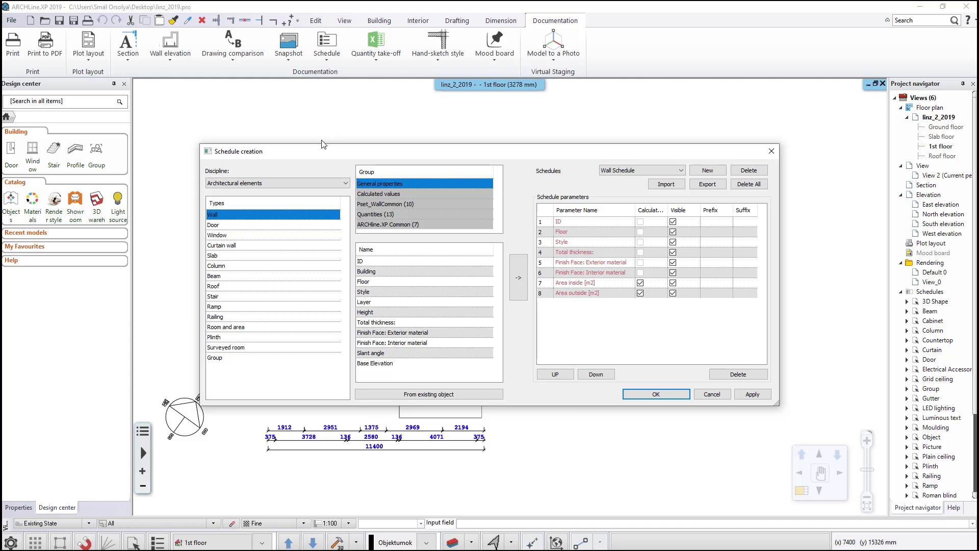
pyautogui.click(301, 182)
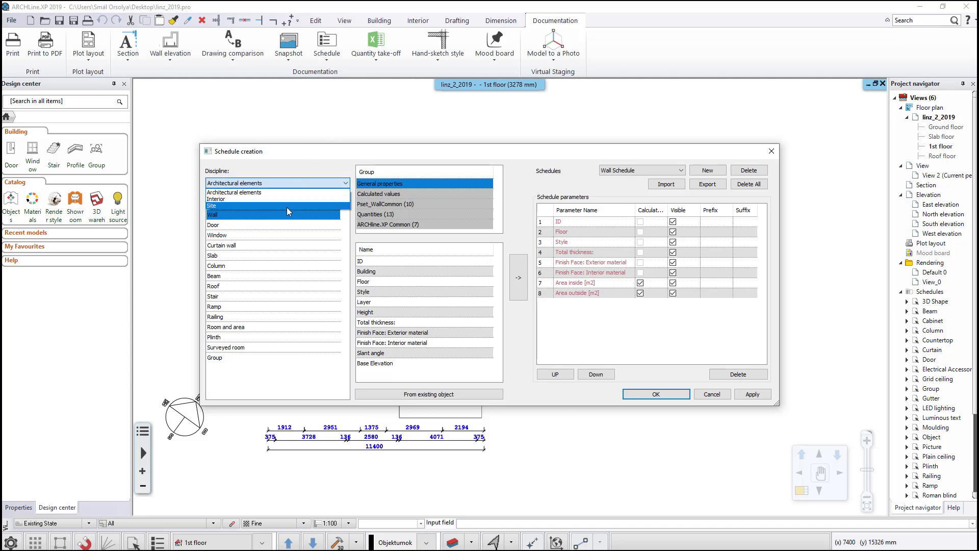
pyautogui.click(290, 195)
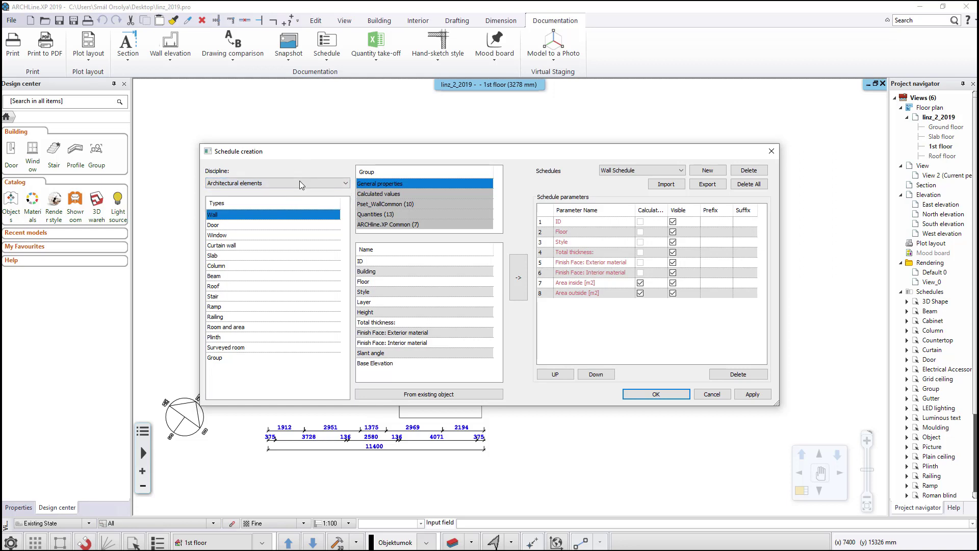
pyautogui.click(254, 328)
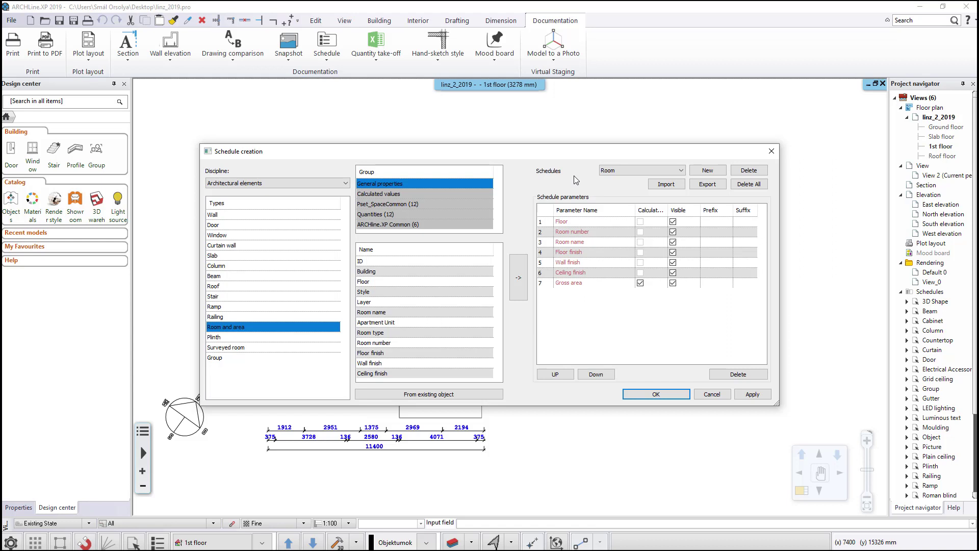
# Step: Create a new Room and area schedule named Room 2
pyautogui.click(707, 171)
pyautogui.write('Room 2')
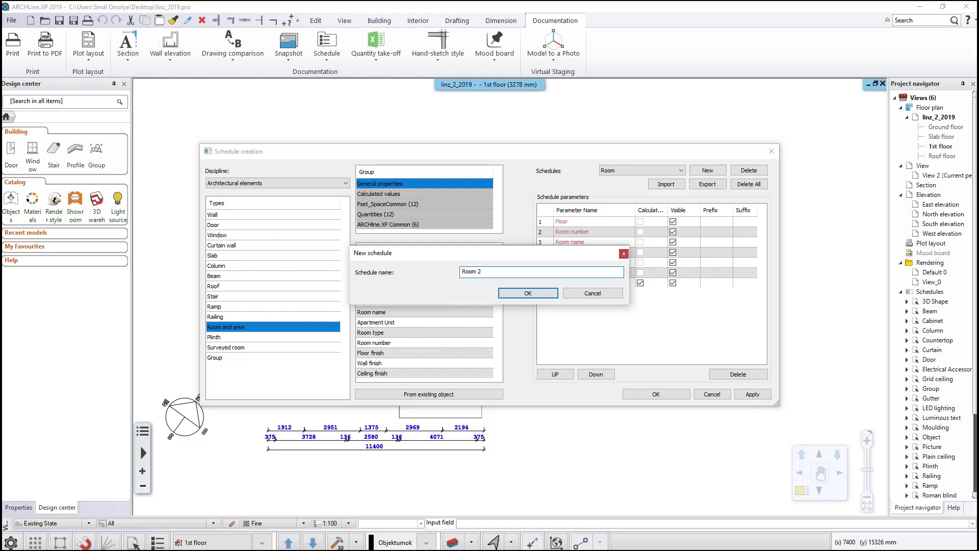
pyautogui.click(530, 292)
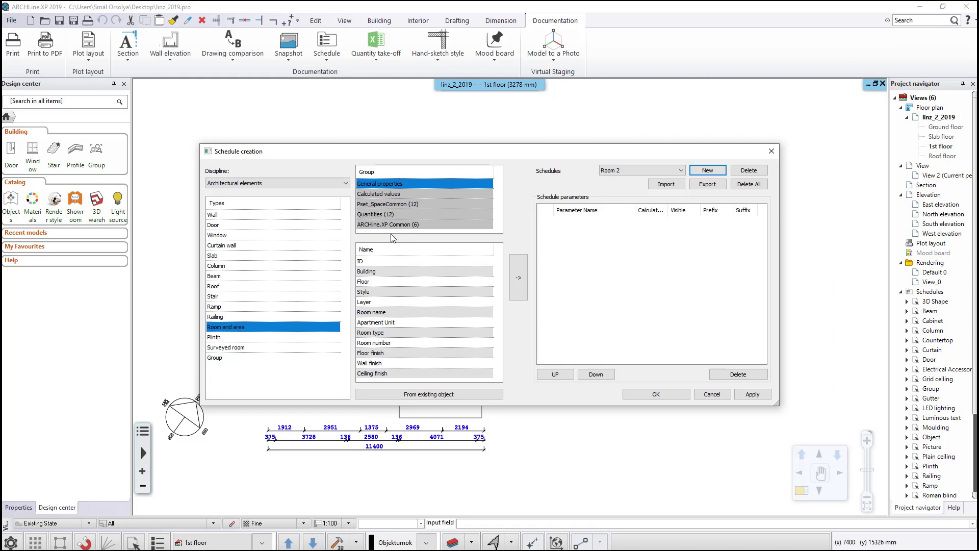
# Step: Review the available parameter groups and add Floor, Room name and Room number from the general properties to the Room 2 schedule
pyautogui.click(387, 194)
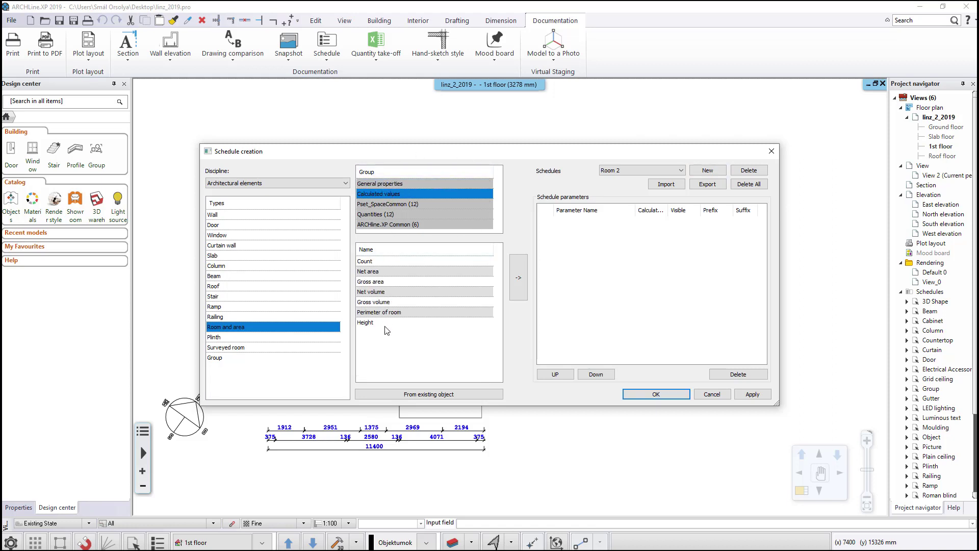
pyautogui.click(405, 203)
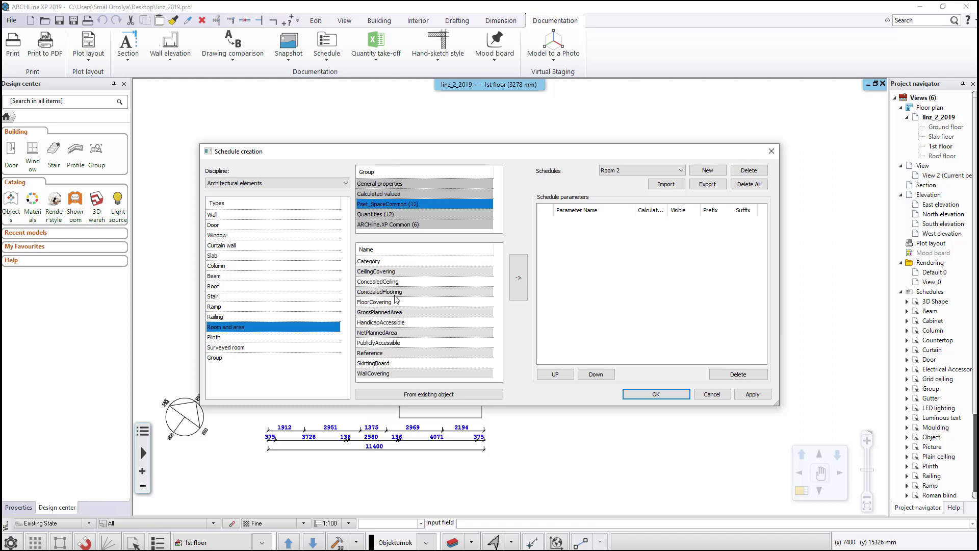
pyautogui.click(397, 224)
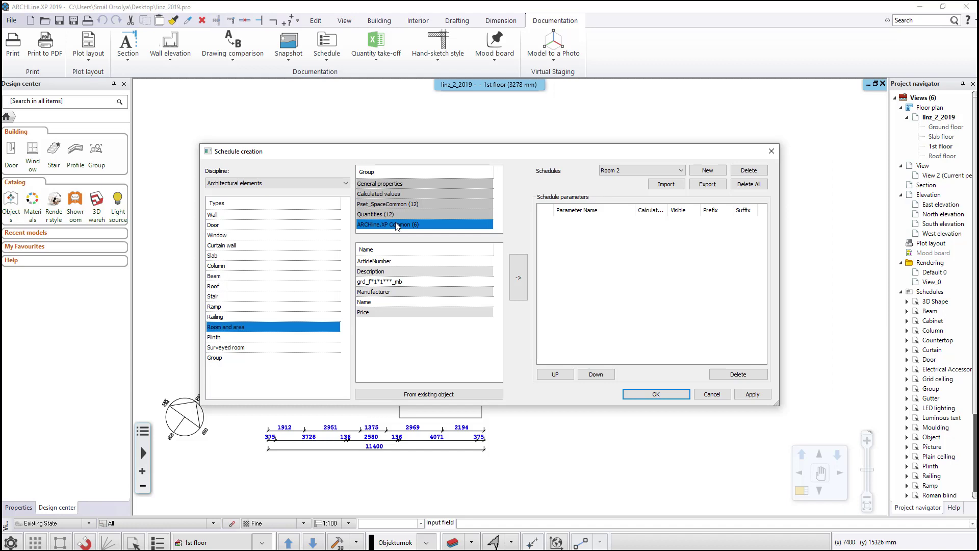
pyautogui.click(402, 185)
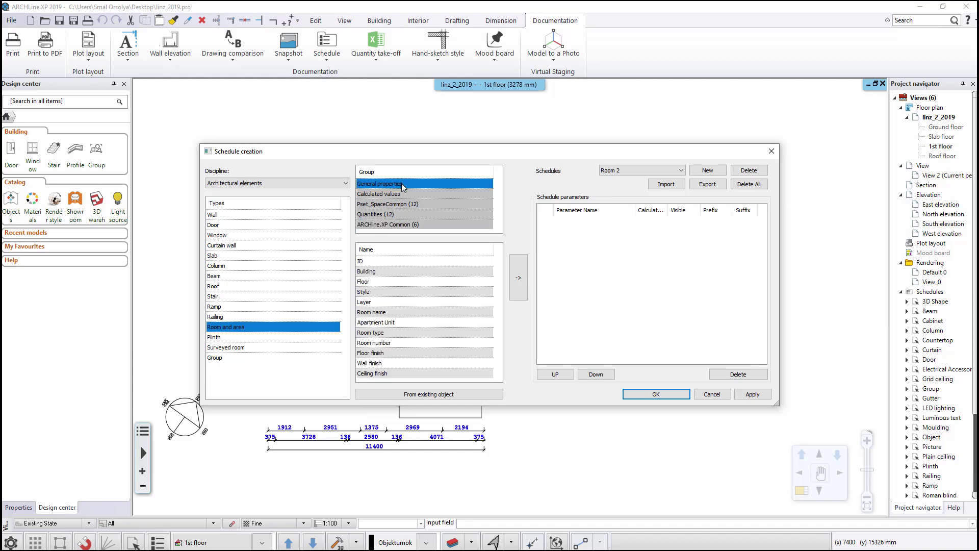
pyautogui.click(374, 285)
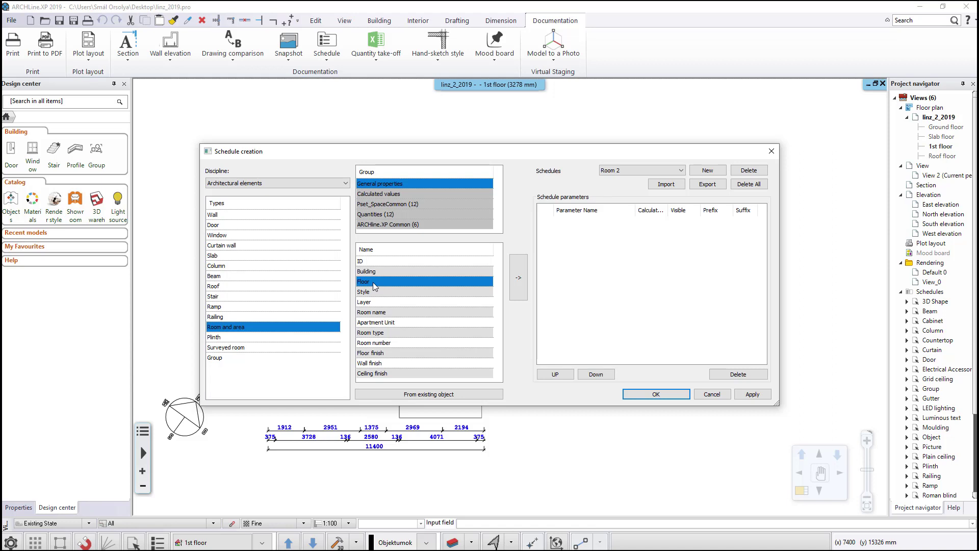
pyautogui.click(518, 278)
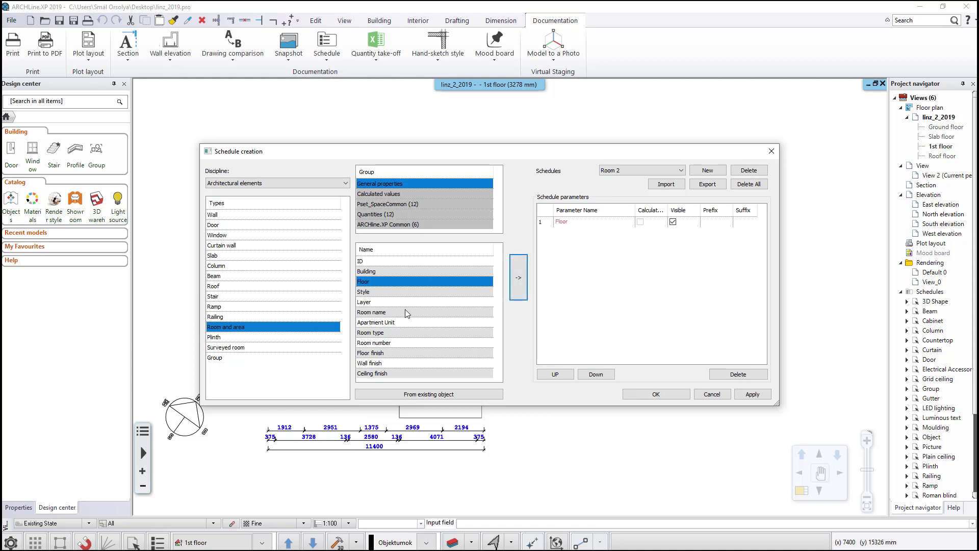
pyautogui.click(392, 314)
pyautogui.click(513, 289)
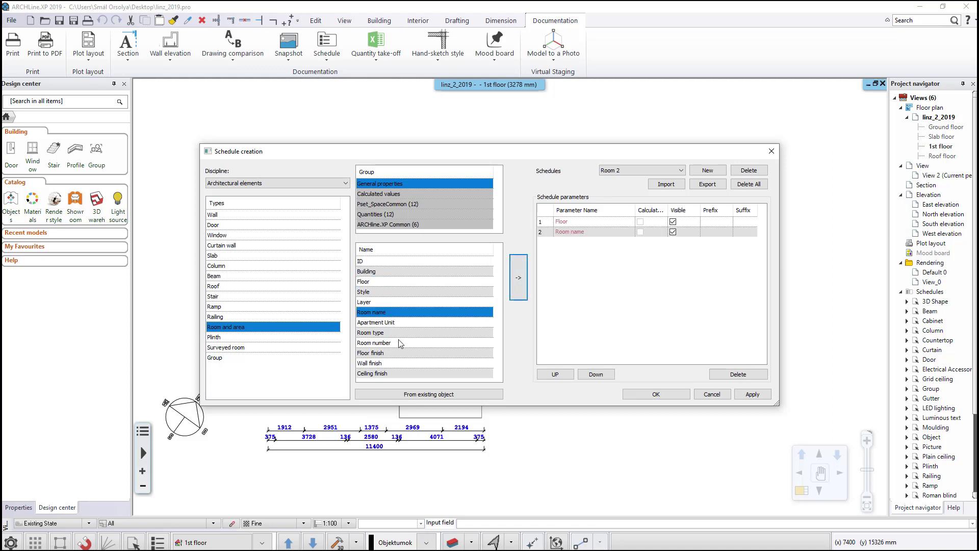
pyautogui.click(401, 342)
pyautogui.click(519, 278)
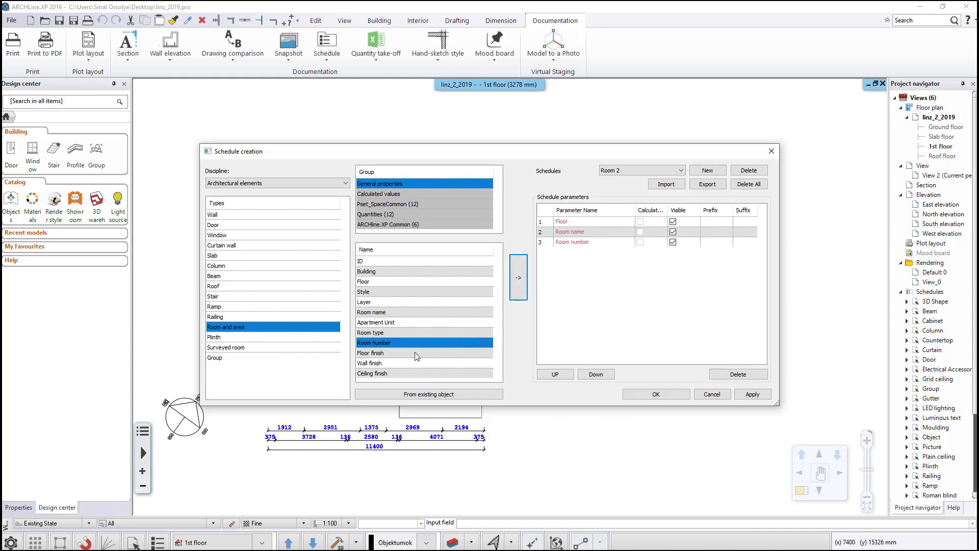
# Step: Add the Floor finish, Wall finish and Ceiling finish parameters to the Room 2 schedule
pyautogui.click(432, 354)
pyautogui.click(514, 299)
pyautogui.click(431, 365)
pyautogui.click(517, 294)
pyautogui.click(428, 373)
pyautogui.click(519, 292)
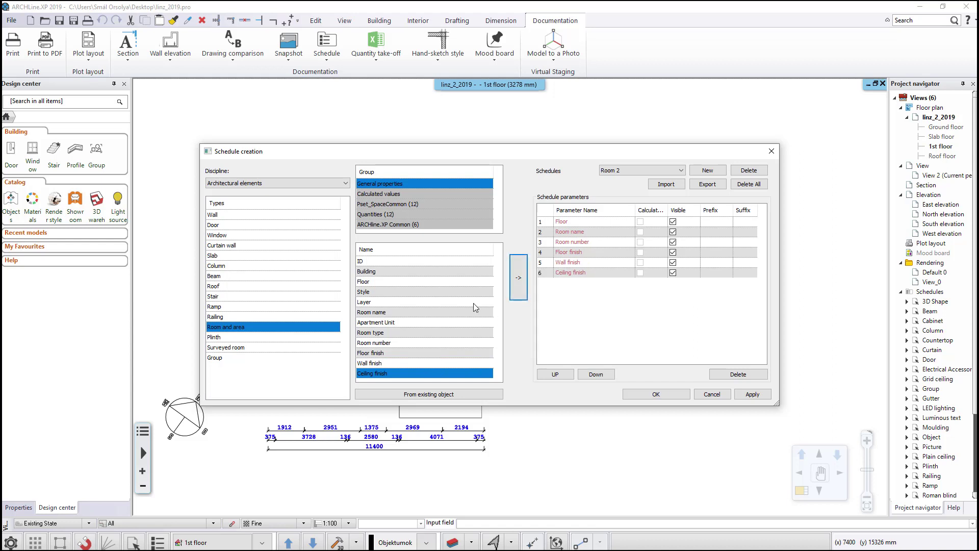
# Step: Add the calculated Gross area to the schedule parameters and move Room number above Room name
pyautogui.click(399, 197)
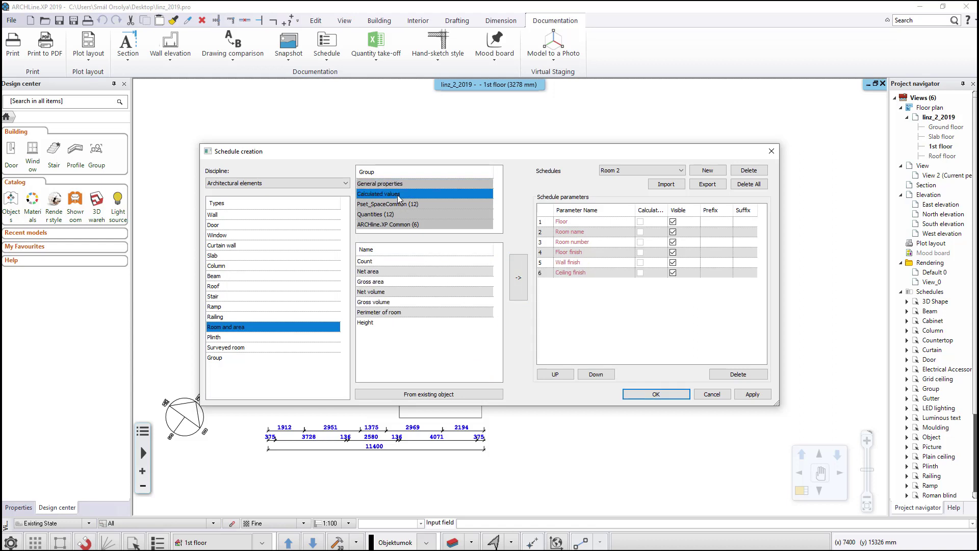
pyautogui.click(378, 283)
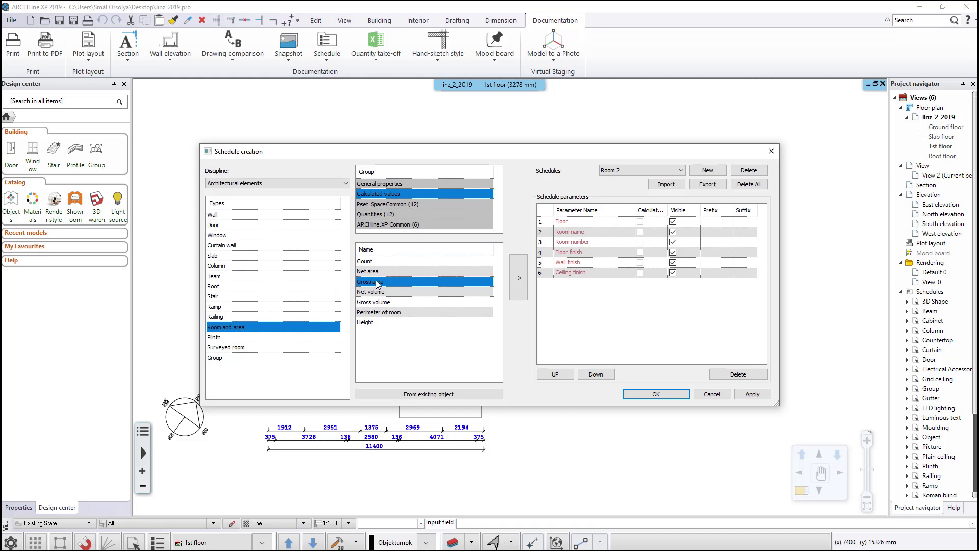
pyautogui.click(518, 286)
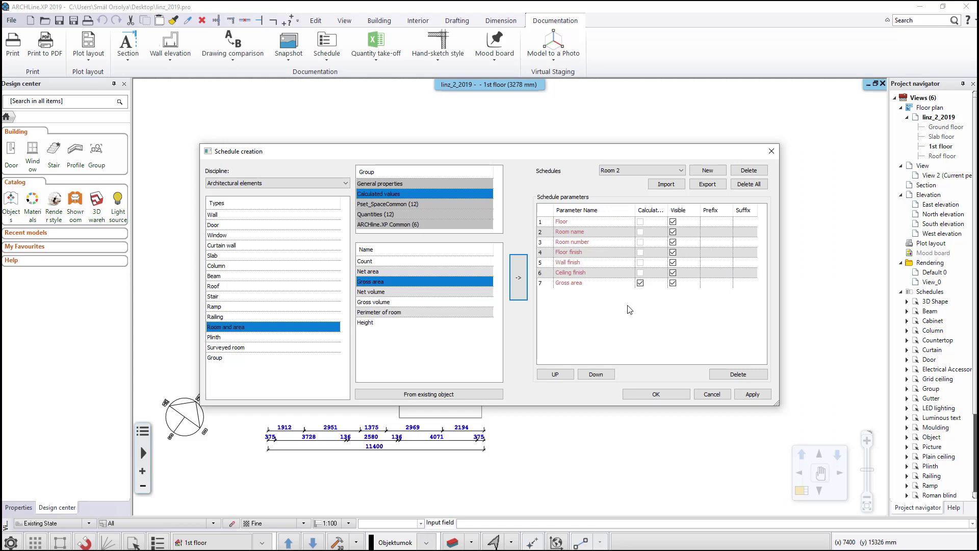
pyautogui.doubleClick(580, 242)
pyautogui.click(556, 373)
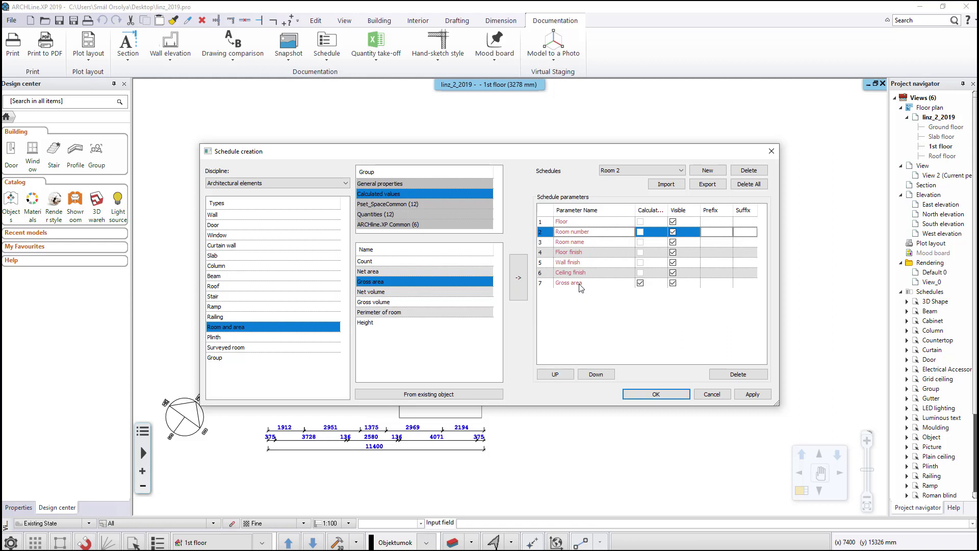
# Step: Try moving Gross area above Wall finish in the parameter order, and return it to the end of the list
pyautogui.doubleClick(580, 283)
pyautogui.click(556, 374)
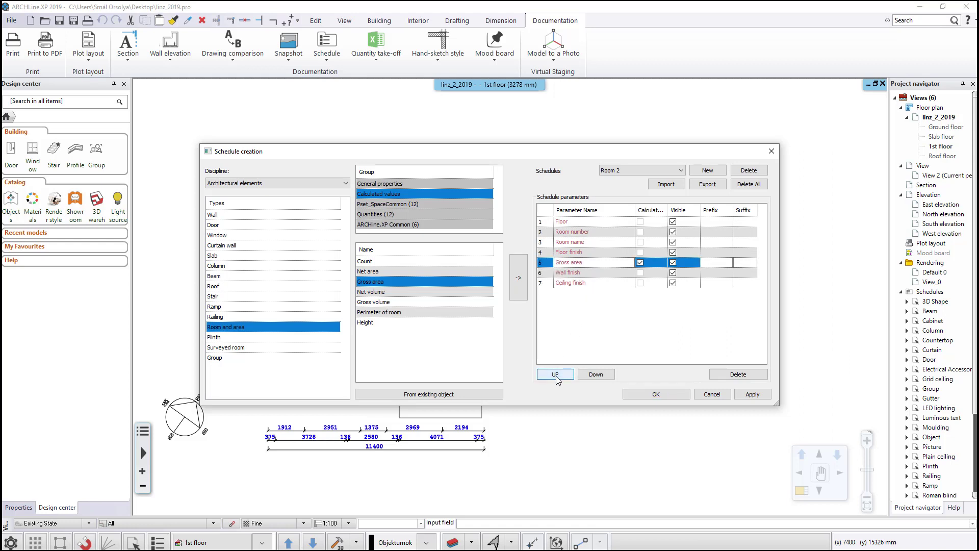
pyautogui.click(594, 376)
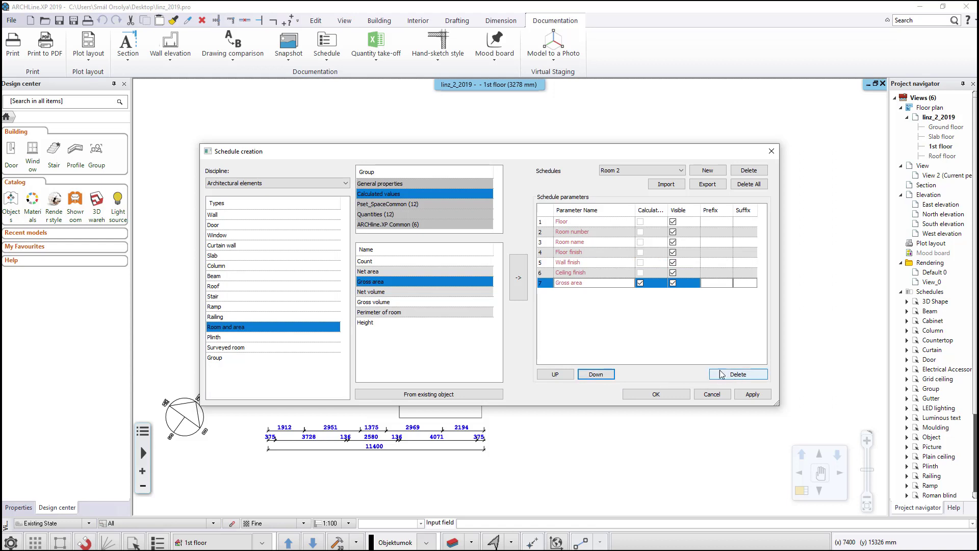
pyautogui.click(621, 342)
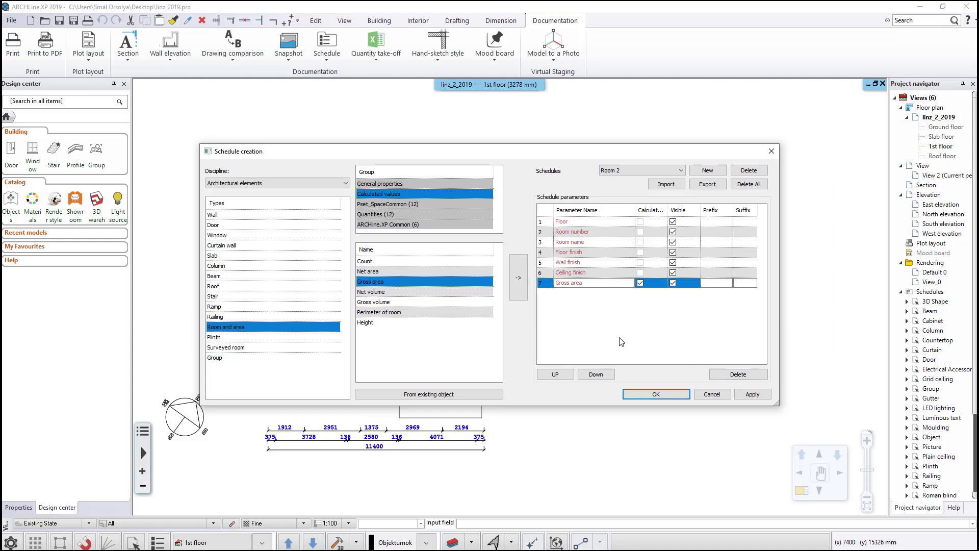
# Step: Rename the Gross area parameter to Area and accept the schedule definition
pyautogui.doubleClick(586, 283)
pyautogui.click(573, 283)
pyautogui.press('BackSpace')
pyautogui.press('BackSpace')
pyautogui.press('BackSpace')
pyautogui.press('BackSpace')
pyautogui.press('BackSpace')
pyautogui.press('BackSpace')
pyautogui.press('BackSpace')
pyautogui.press('BackSpace')
pyautogui.write('A')
pyautogui.press('Return')
pyautogui.click(657, 394)
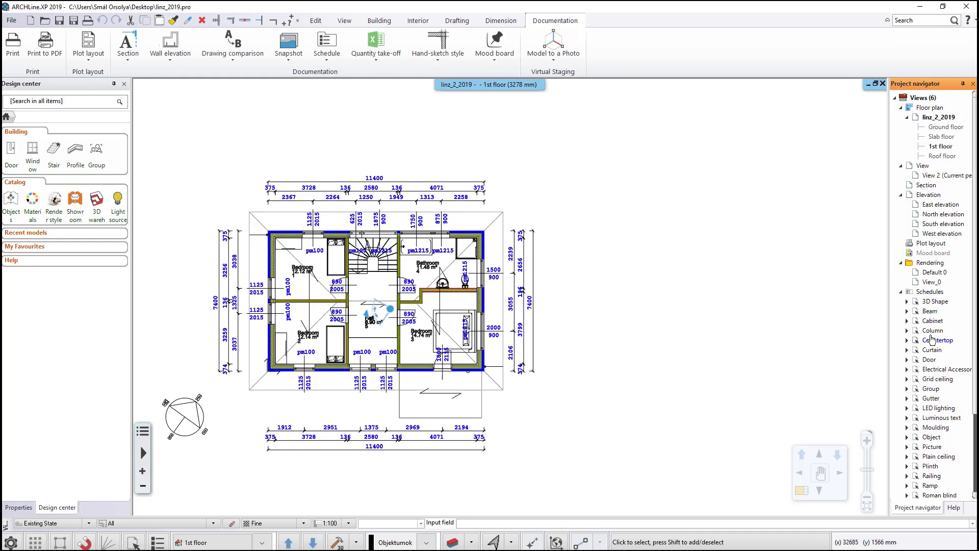
# Step: Find the Room 2 schedule under Room and area in the project's schedules and save it as global
pyautogui.scroll(-3, 931, 344)
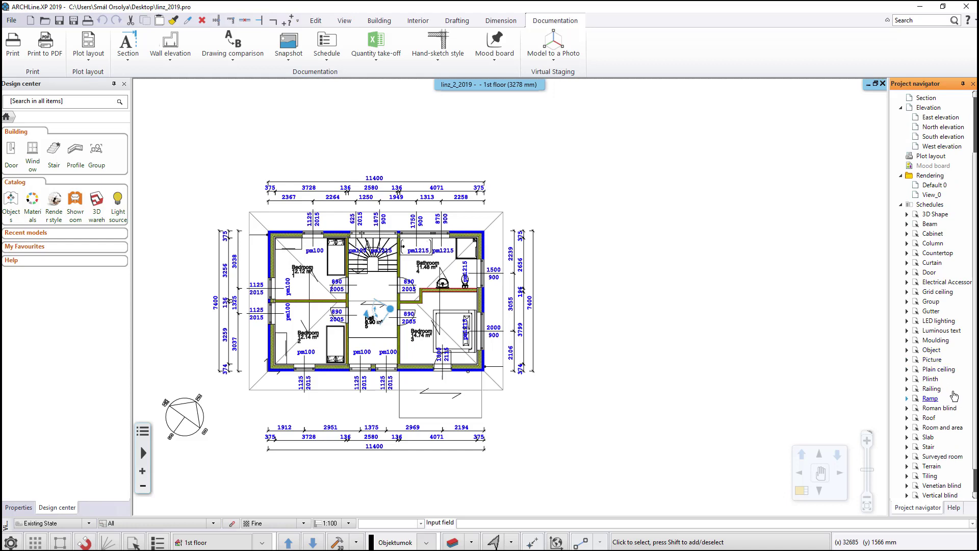
pyautogui.doubleClick(943, 429)
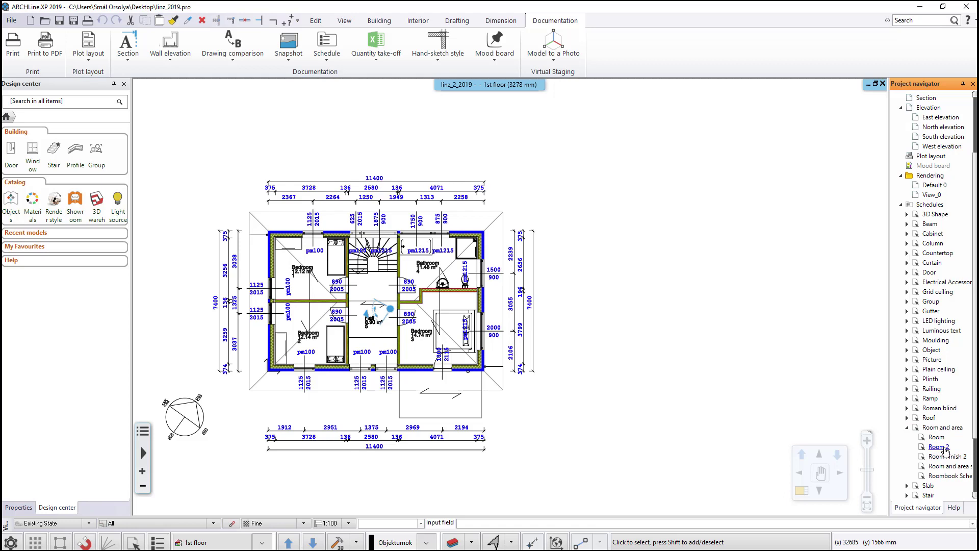
pyautogui.rightClick(943, 449)
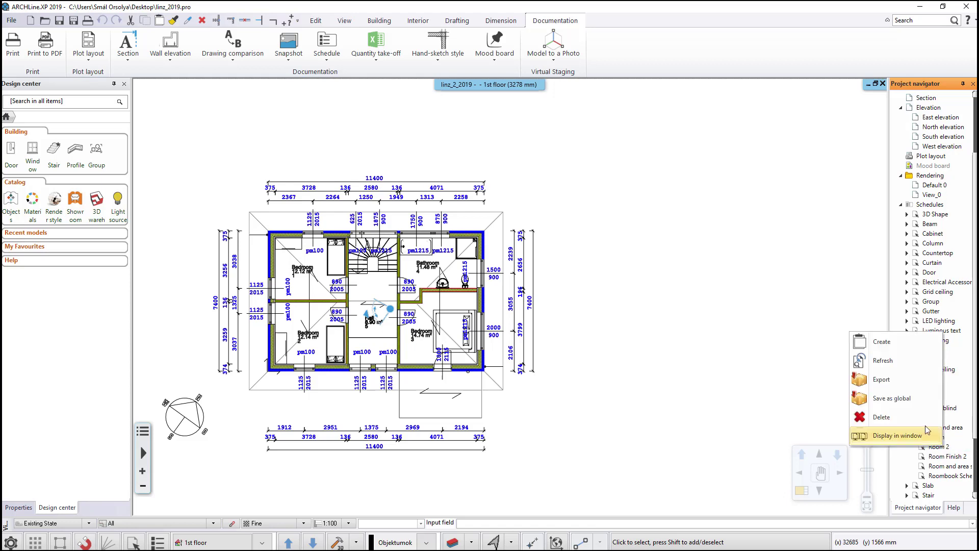
pyautogui.click(919, 398)
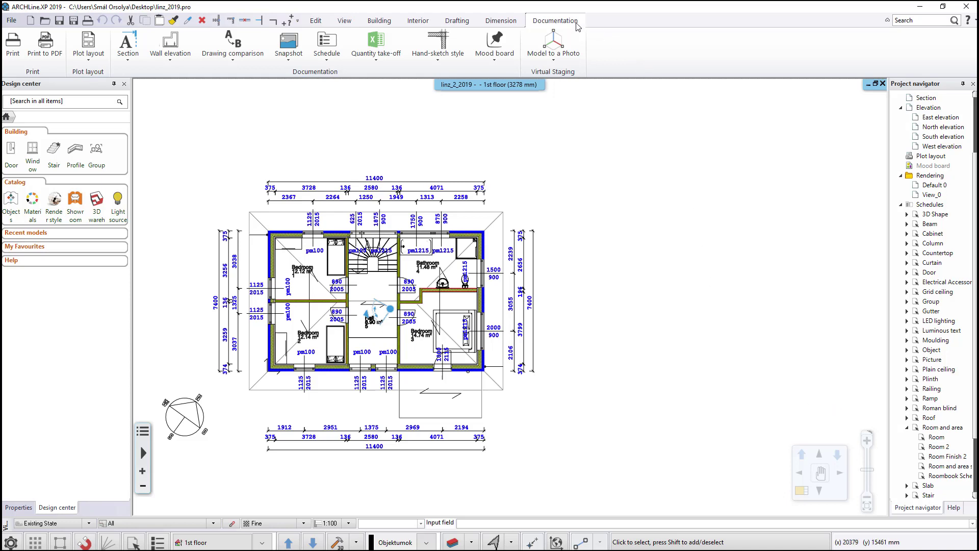
# Step: Start placing the Room 2 schedule to bring up its formatting settings
pyautogui.click(317, 60)
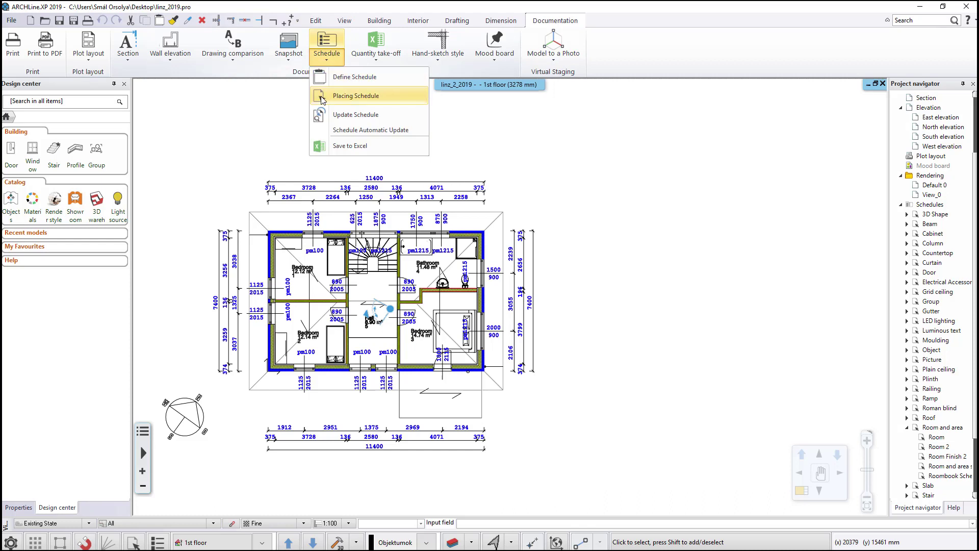
pyautogui.click(470, 115)
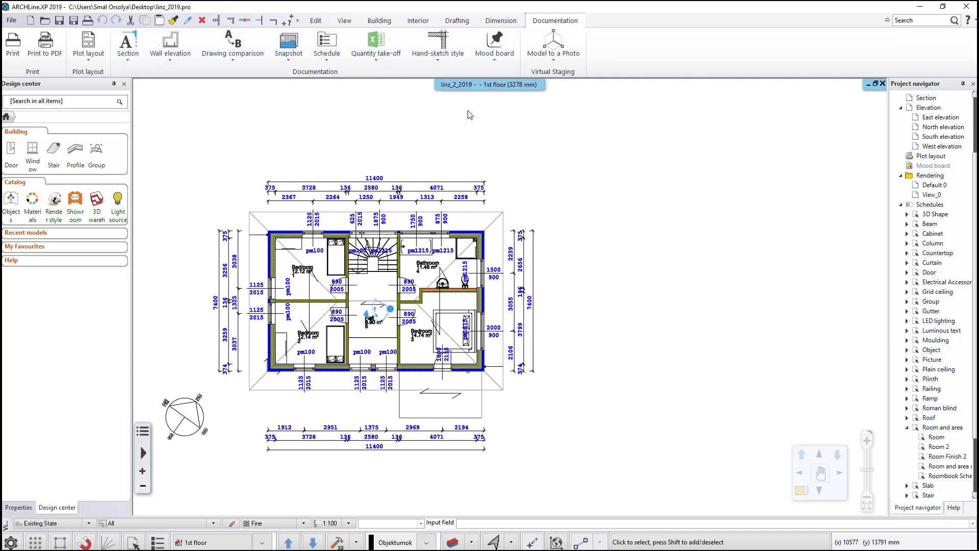
pyautogui.click(939, 447)
pyautogui.doubleClick(940, 448)
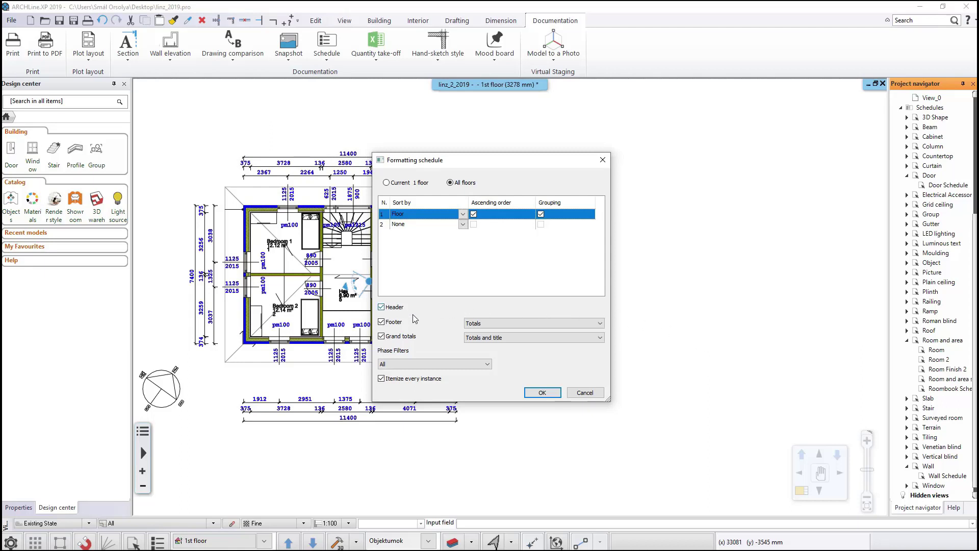
# Step: Set the schedule's grand totals to show Totals, keeping Totals for the footer
pyautogui.click(467, 339)
pyautogui.click(477, 345)
pyautogui.click(493, 324)
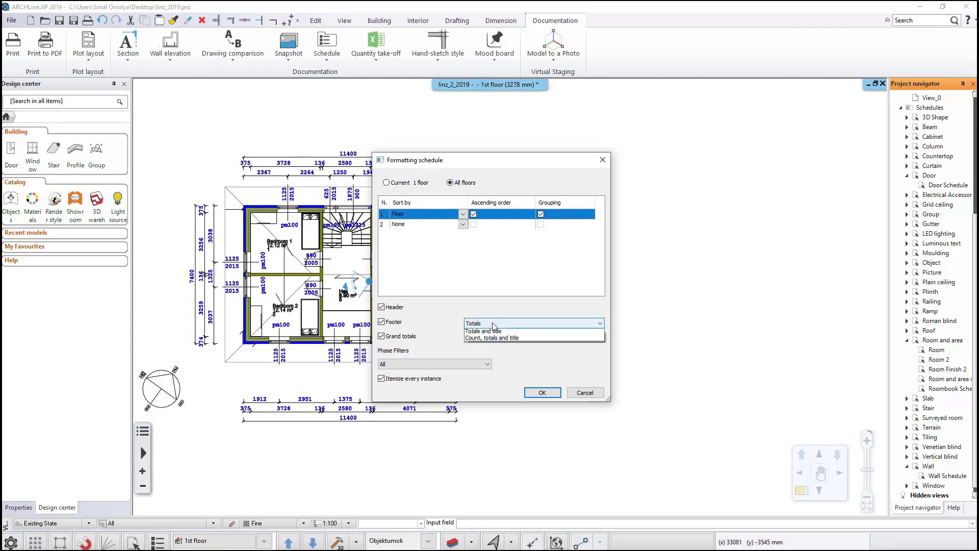
pyautogui.click(493, 324)
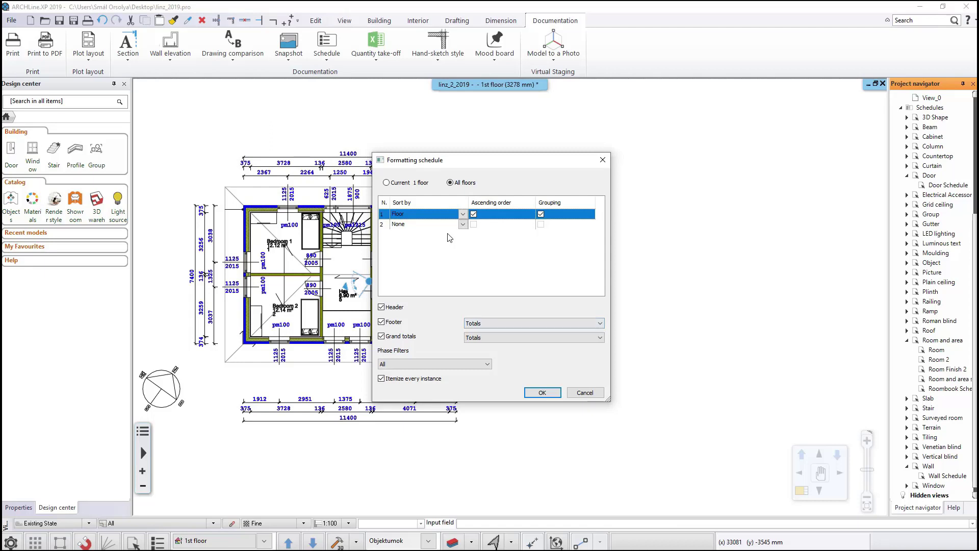
# Step: Keep the Room 2 schedule sorted by Floor and place it to the right of the 1st floor plan
pyautogui.click(463, 215)
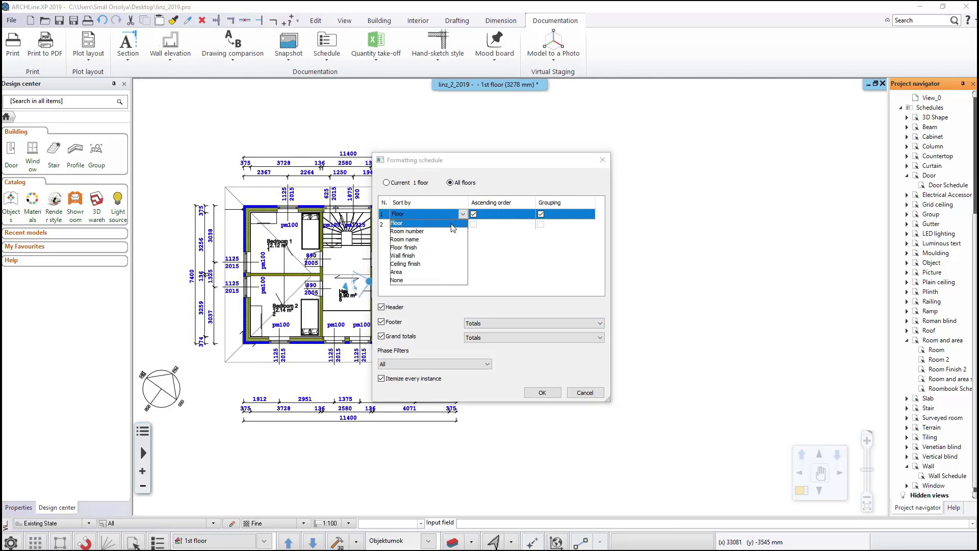
pyautogui.click(429, 223)
pyautogui.click(542, 392)
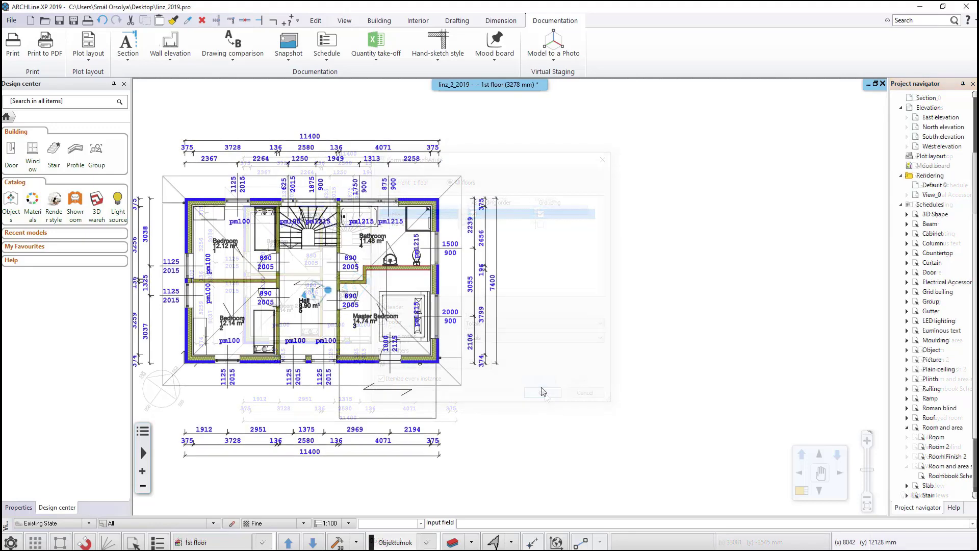
pyautogui.click(517, 338)
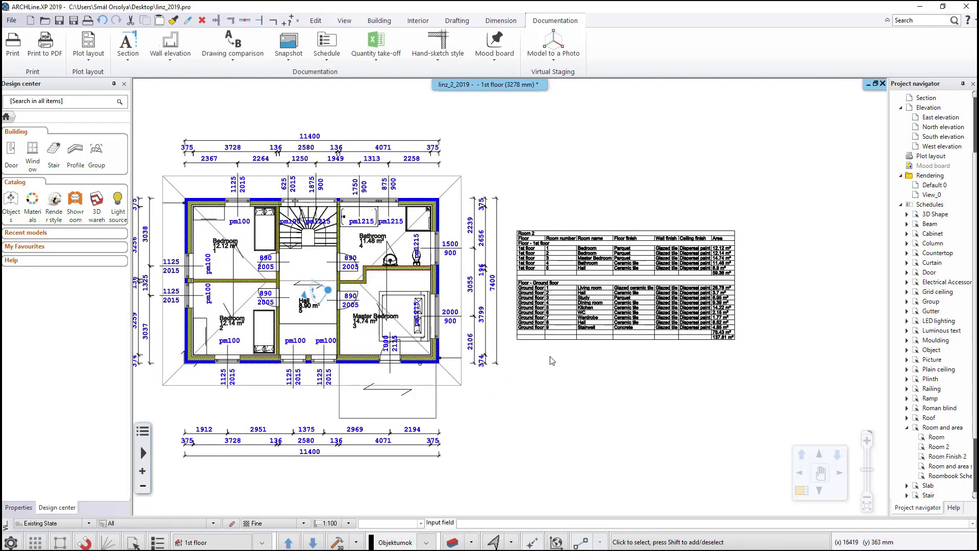
pyautogui.scroll(3, 591, 290)
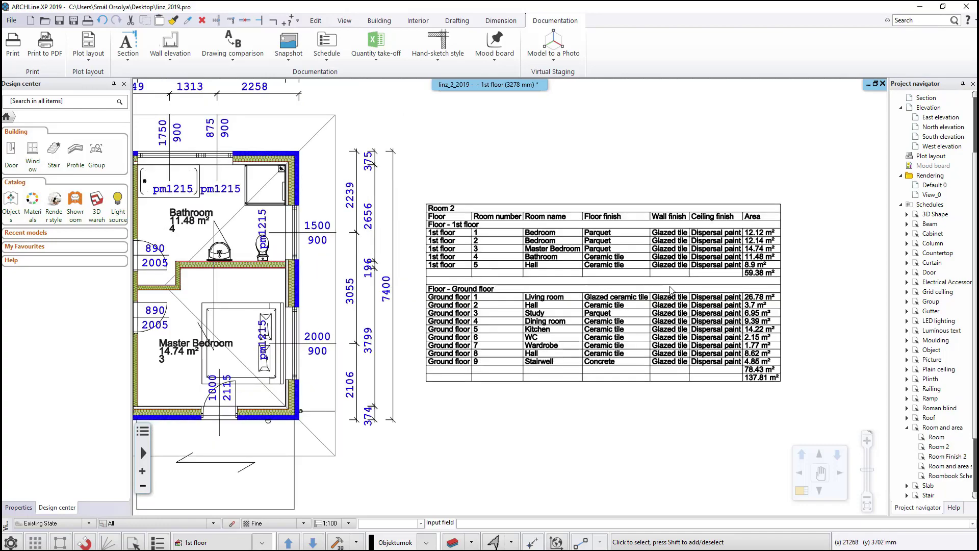
# Step: Select the placed Room 2 schedule and check which cells can be edited, including room names, finishes and room numbers
pyautogui.click(669, 208)
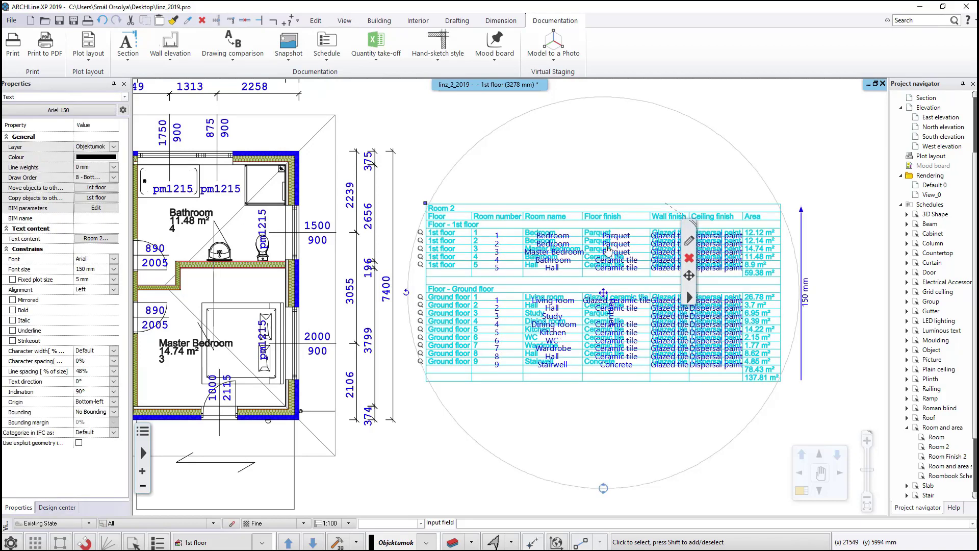
pyautogui.doubleClick(629, 348)
pyautogui.click(668, 328)
pyautogui.doubleClick(676, 326)
pyautogui.click(566, 334)
pyautogui.doubleClick(561, 332)
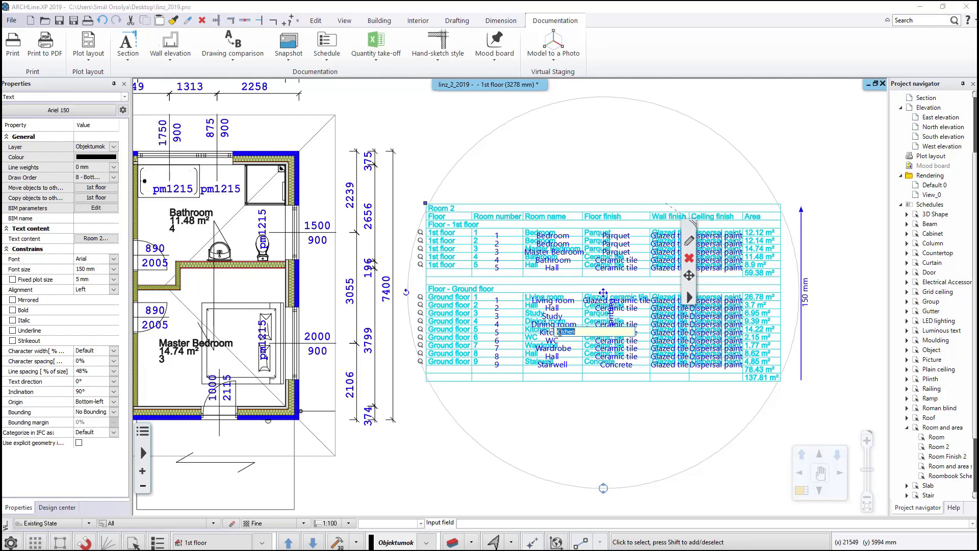
pyautogui.click(497, 269)
pyautogui.doubleClick(498, 269)
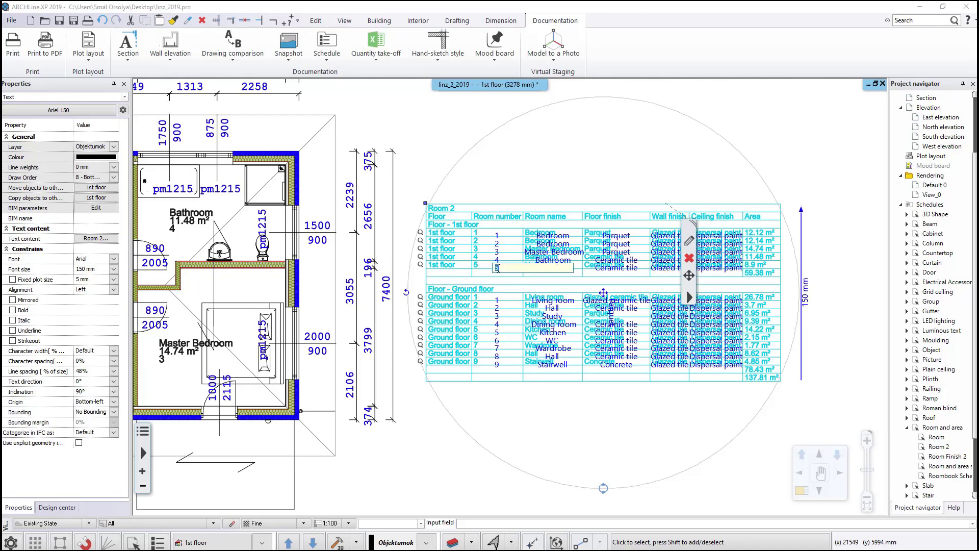
pyautogui.click(520, 280)
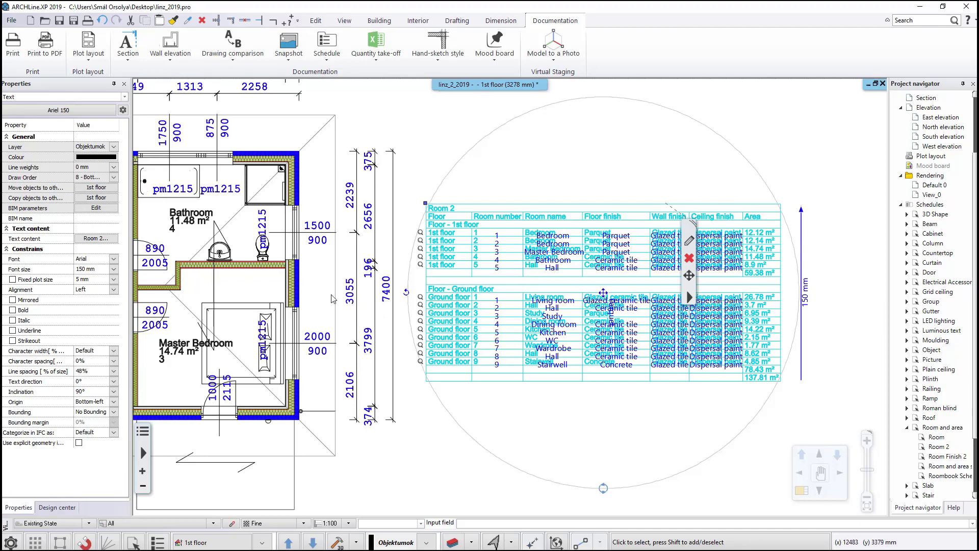
# Step: Rename the first 1st-floor bedroom to Bedroom 1 directly in the Room 2 schedule
pyautogui.scroll(-2, 330, 302)
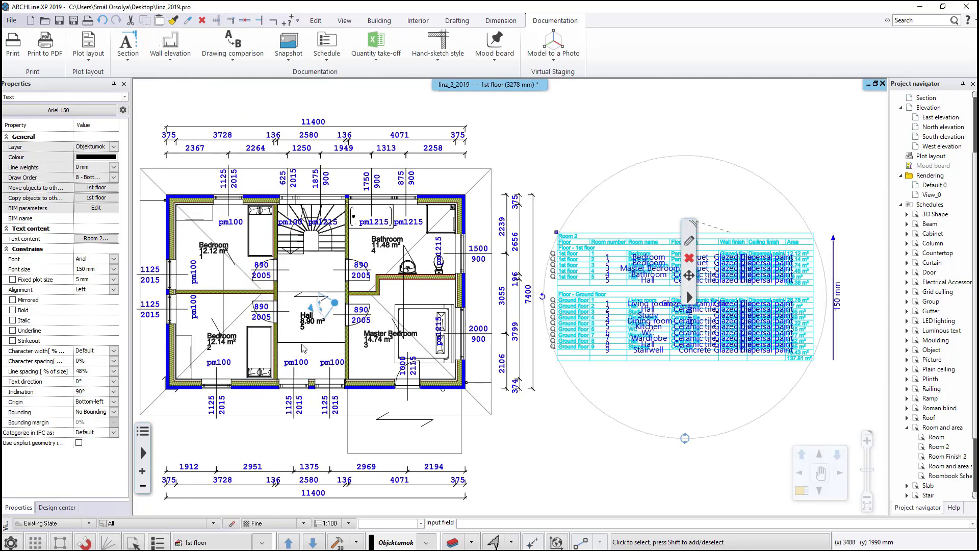
pyautogui.scroll(2, 648, 275)
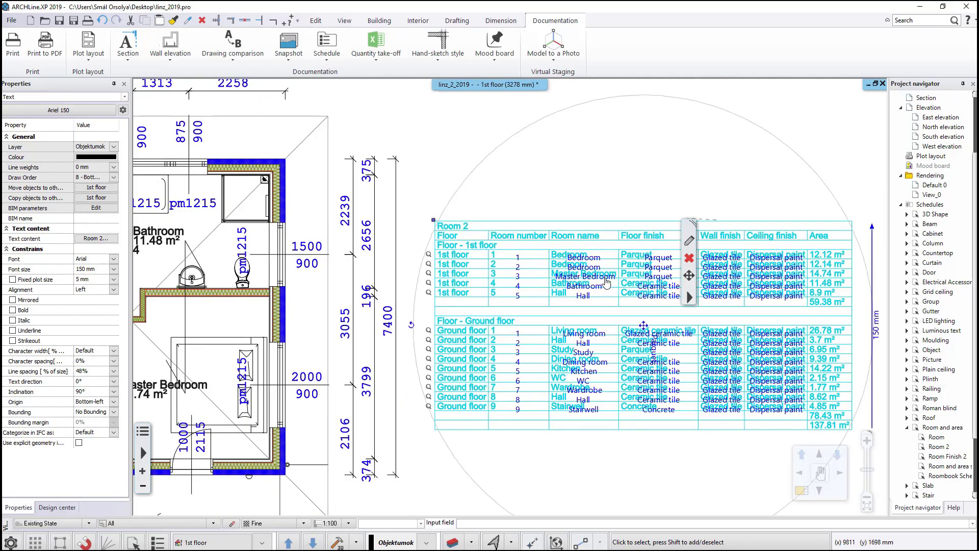
pyautogui.moveTo(606, 282); pyautogui.dragTo(740, 286, button='middle')
pyautogui.scroll(-1, 739, 285)
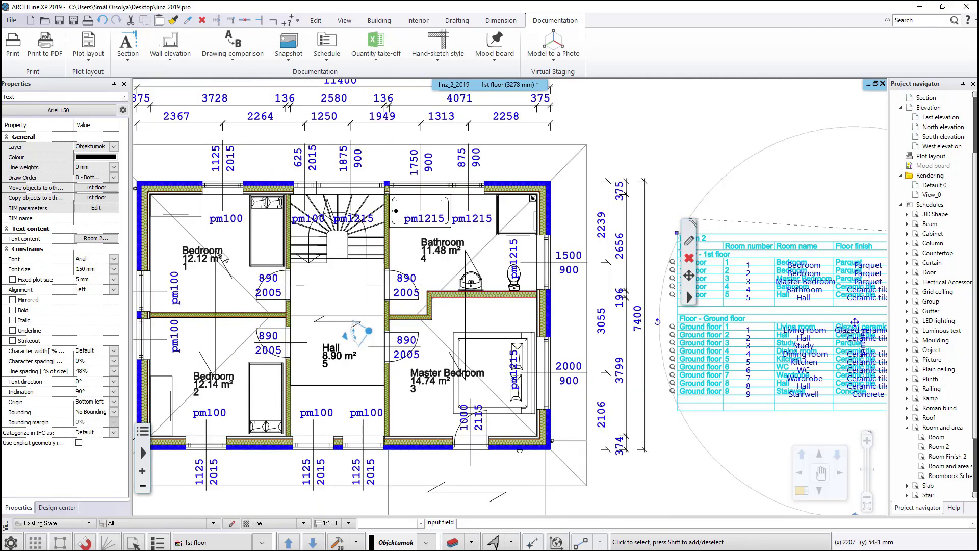
pyautogui.scroll(1, 816, 285)
pyautogui.doubleClick(766, 267)
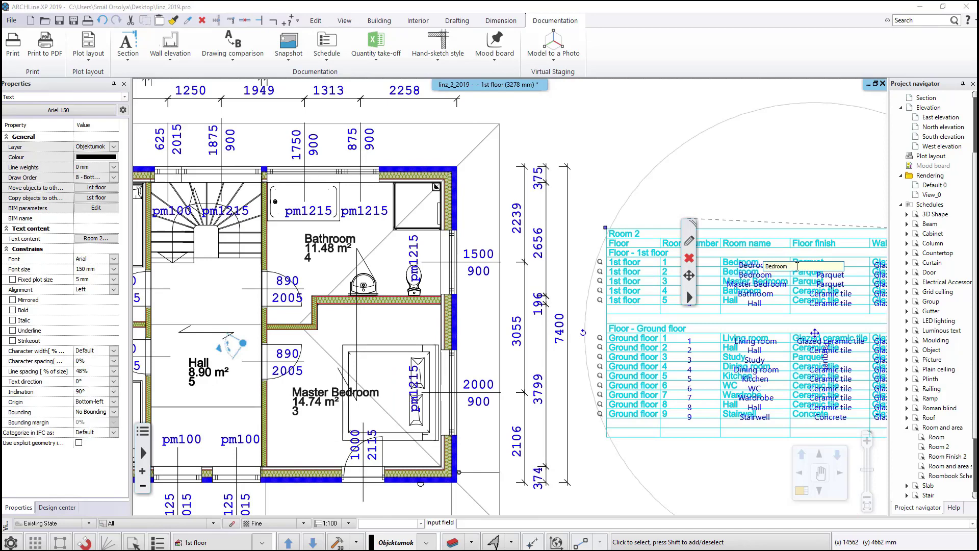
pyautogui.write('1')
pyautogui.press('Return')
# Step: Rename the second 1st-floor bedroom to Bedroom 2 directly in the Room 2 schedule
pyautogui.scroll(-2, 526, 288)
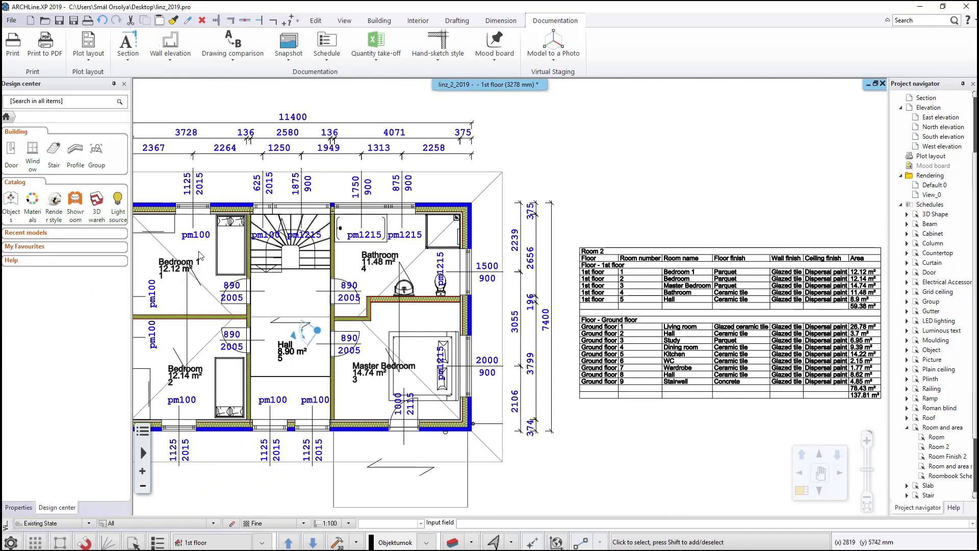
pyautogui.doubleClick(692, 282)
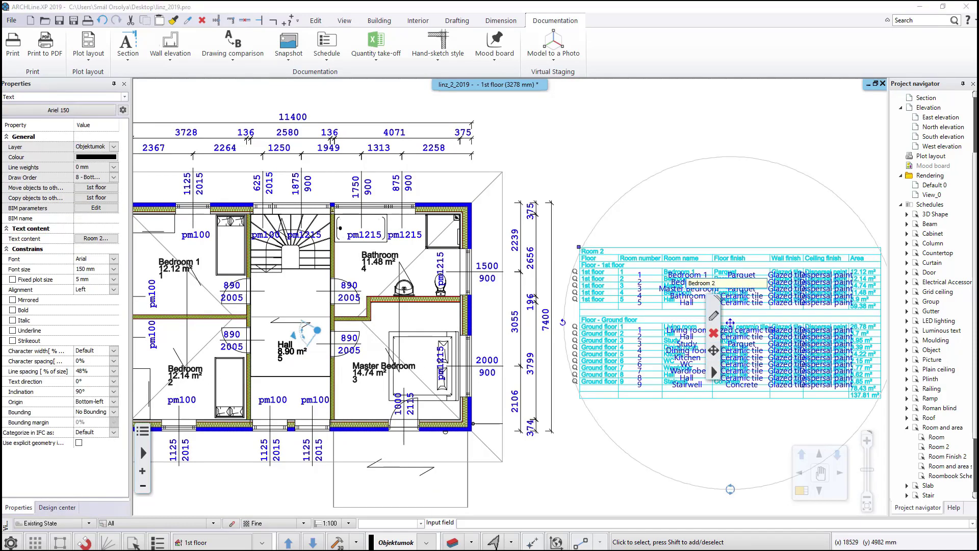
pyautogui.press('Return')
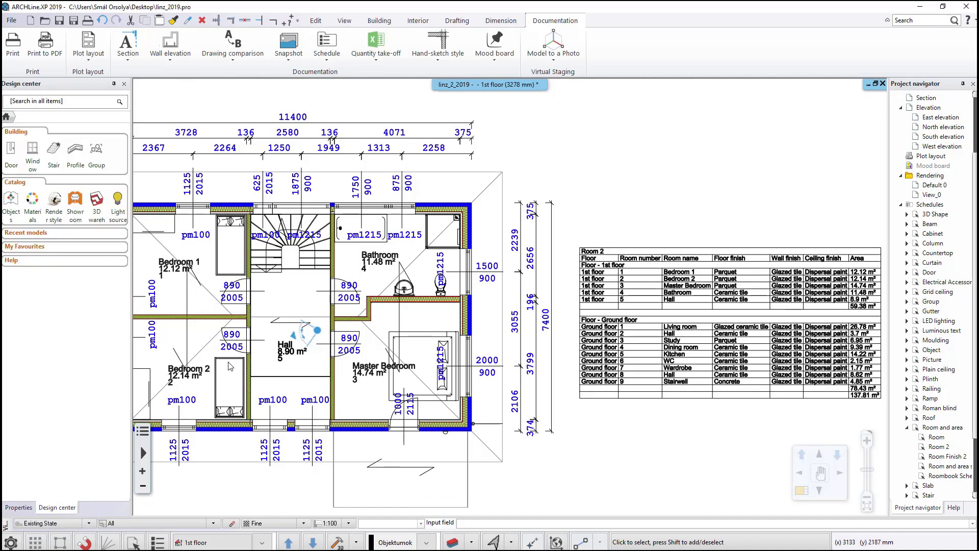
# Step: Locate the 1st-floor Hall and Bathroom in the plan from their Room 2 schedule rows, and clear the selection
pyautogui.click(617, 252)
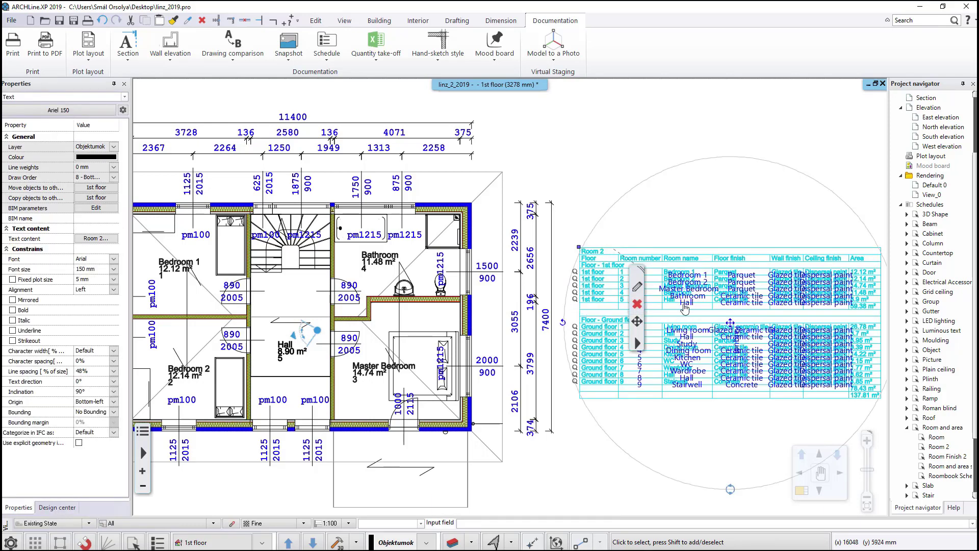
pyautogui.click(574, 301)
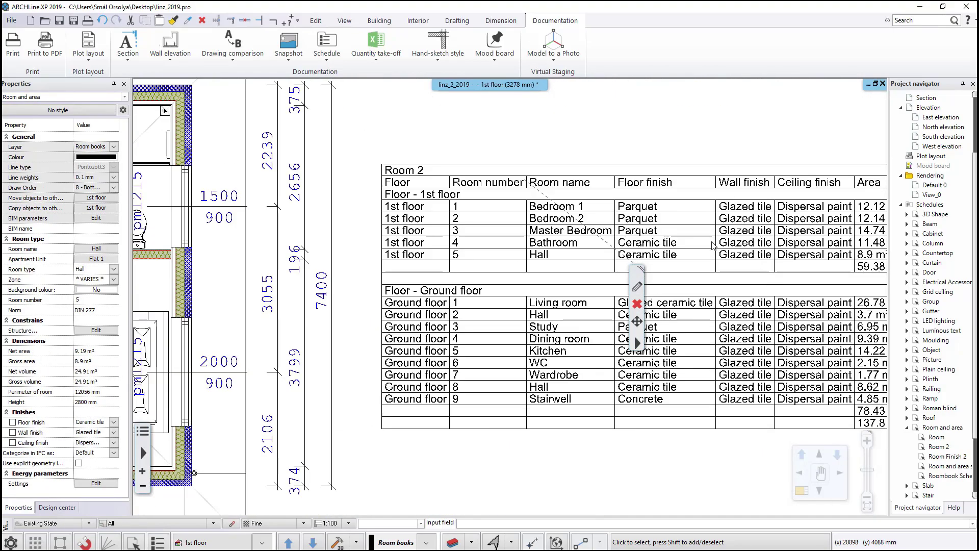
pyautogui.click(593, 250)
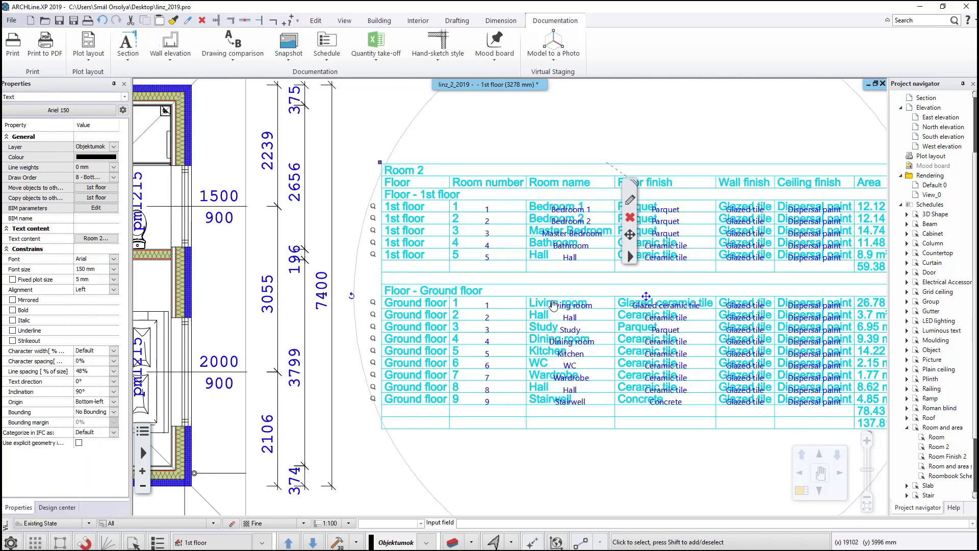
pyautogui.click(373, 243)
pyautogui.scroll(-3, 372, 252)
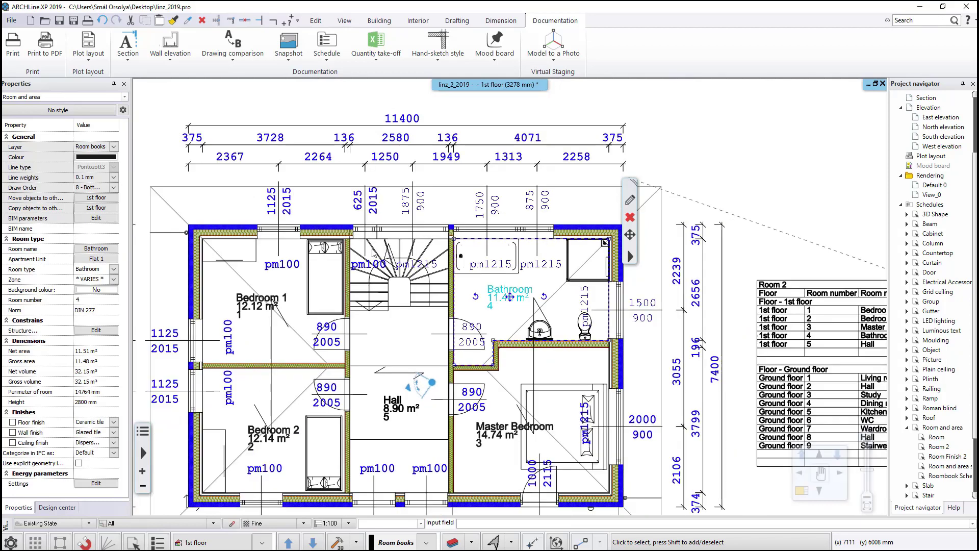
pyautogui.press('Escape')
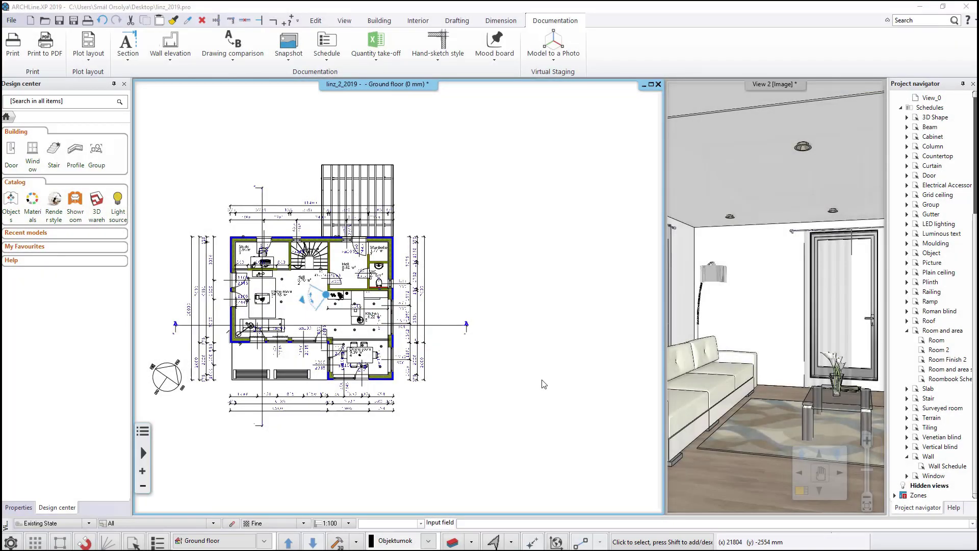
# Step: Hide the Style parameter in the Wall Schedule definition for architectural elements and accept it
pyautogui.click(331, 64)
pyautogui.click(334, 75)
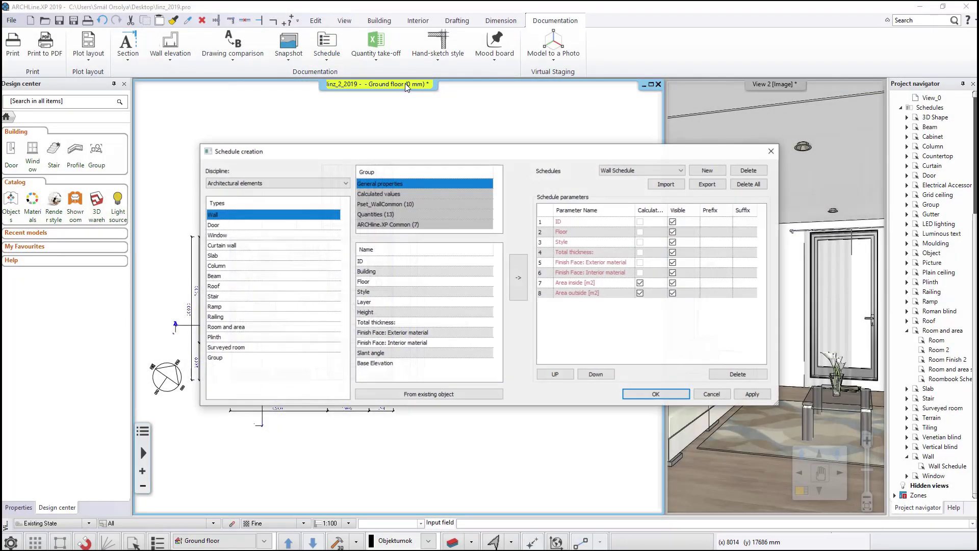
pyautogui.click(285, 185)
pyautogui.click(285, 191)
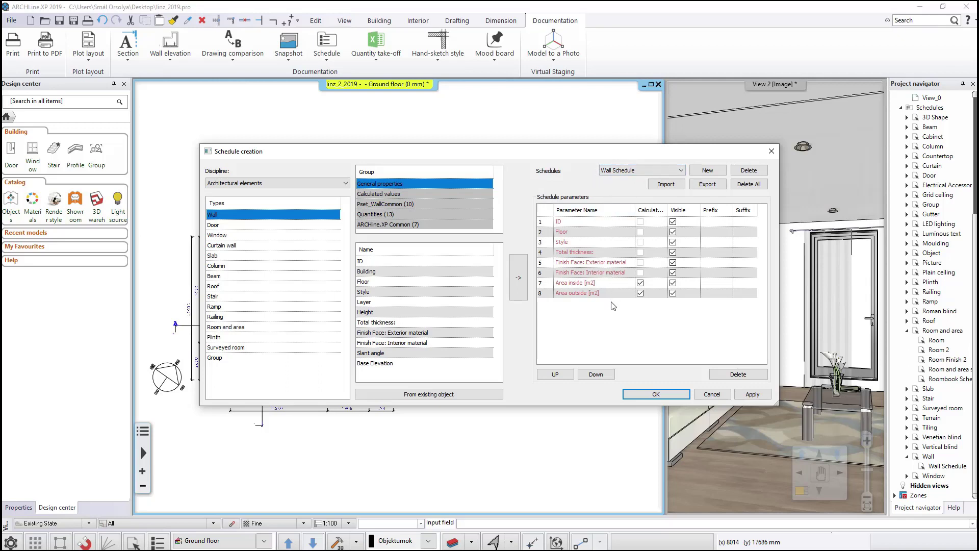
pyautogui.click(674, 242)
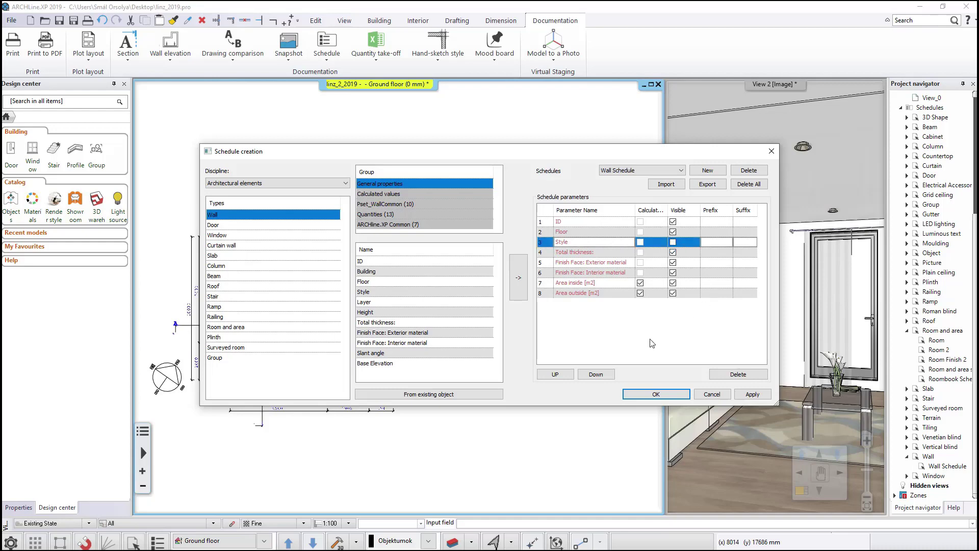
pyautogui.click(642, 395)
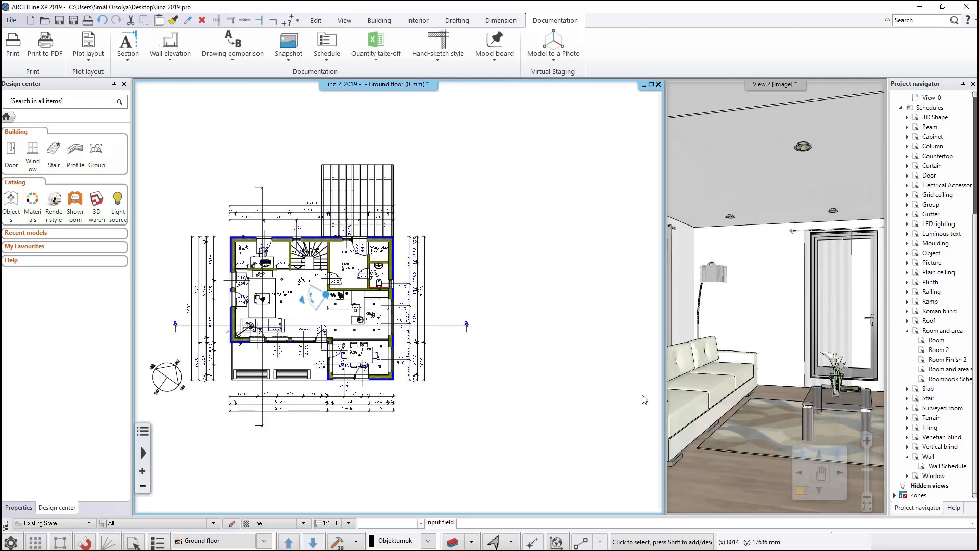
# Step: Place the Wall Schedule for all floors, sorted by Floor, to the right of the ground floor plan
pyautogui.click(330, 65)
pyautogui.click(387, 101)
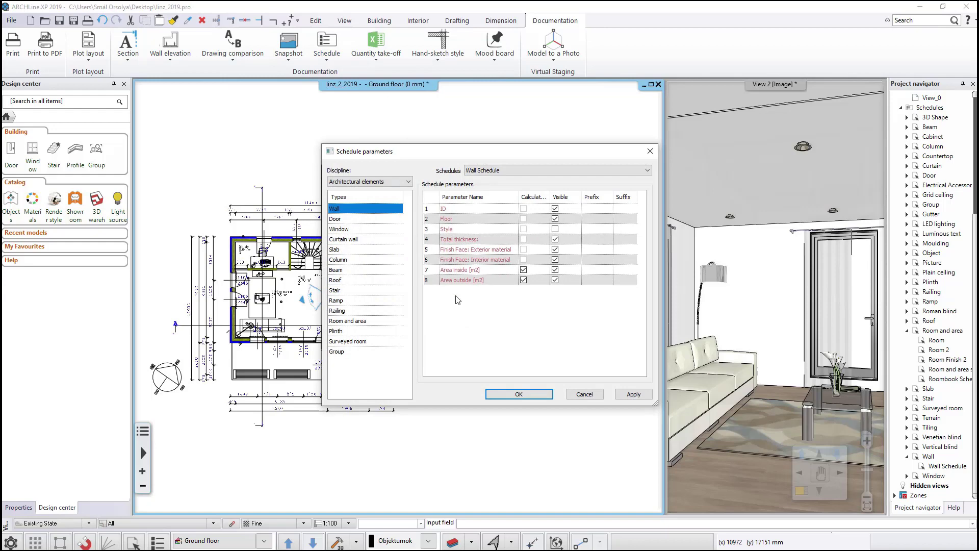
pyautogui.click(507, 393)
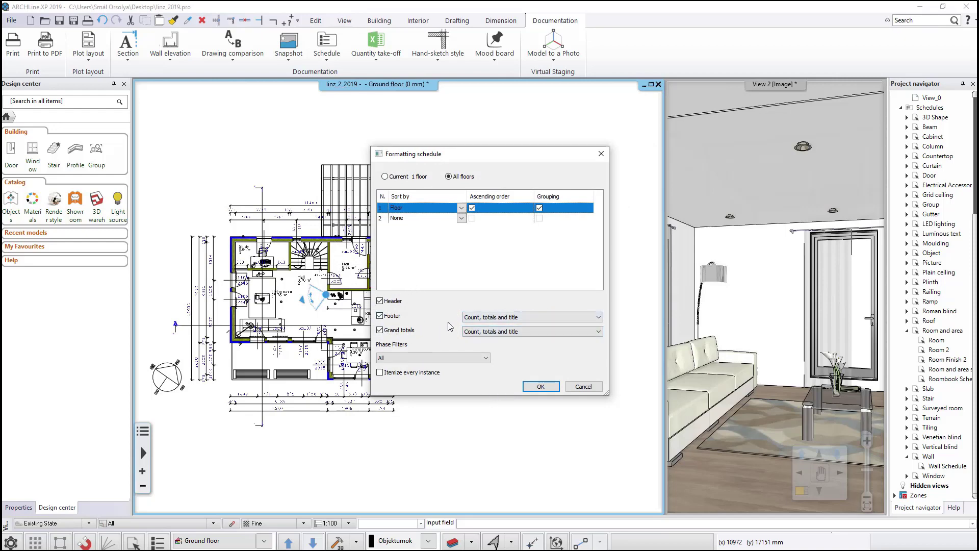
pyautogui.click(461, 208)
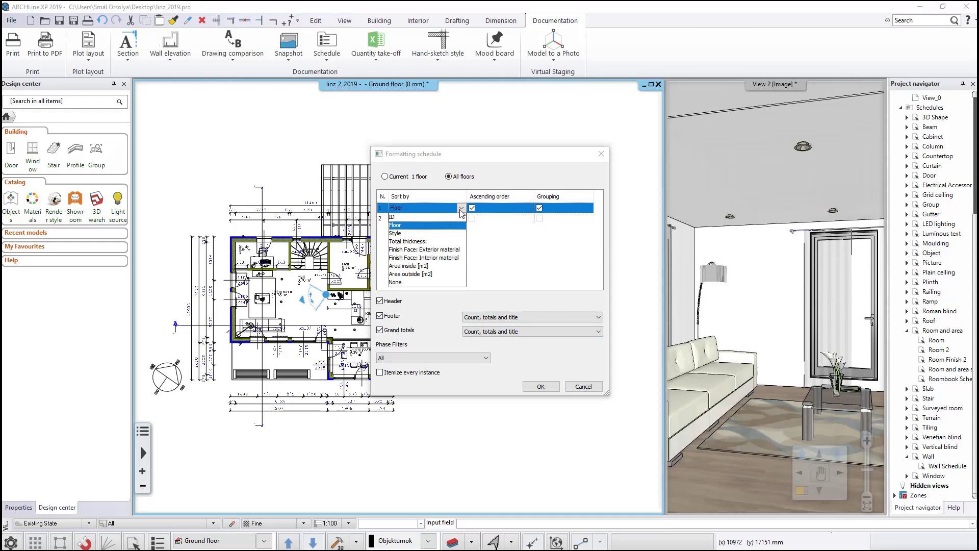
pyautogui.click(462, 209)
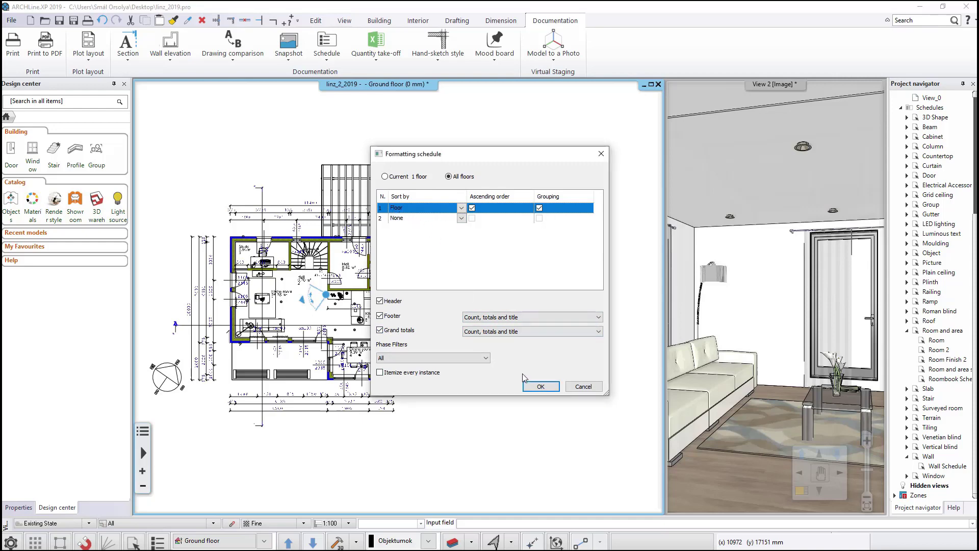
pyautogui.click(540, 386)
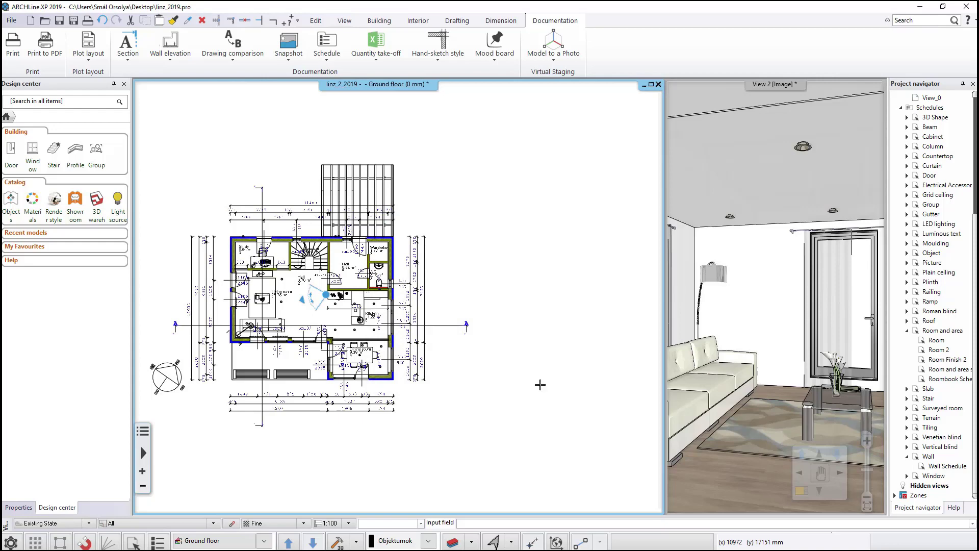
pyautogui.click(474, 359)
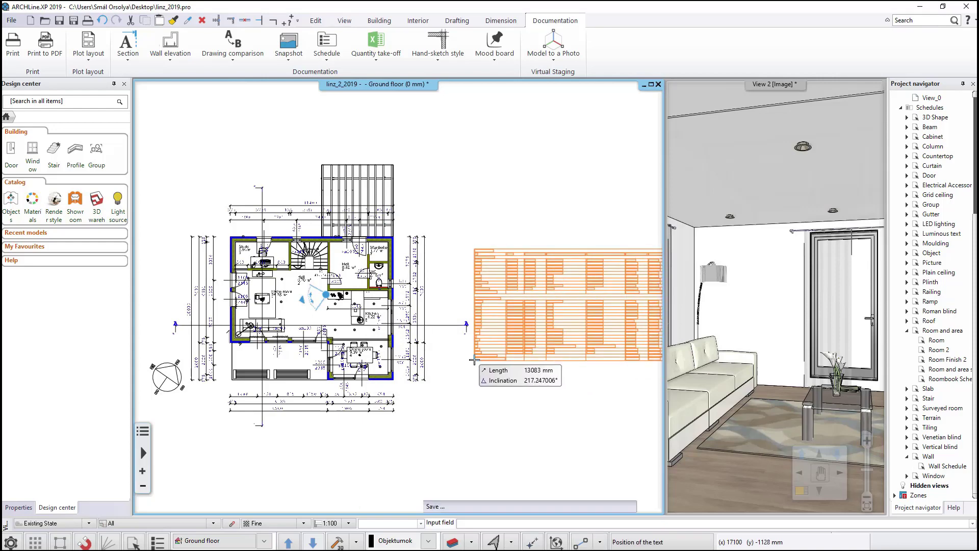
# Step: Examine the placed Wall Schedule up close and select it to view its wall and material links
pyautogui.scroll(2, 567, 338)
pyautogui.scroll(5, 568, 338)
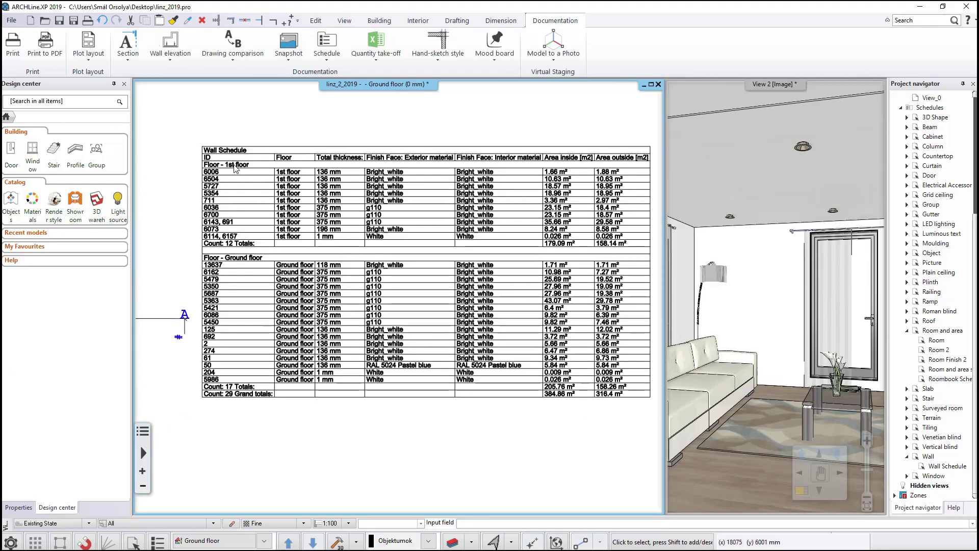
pyautogui.click(305, 154)
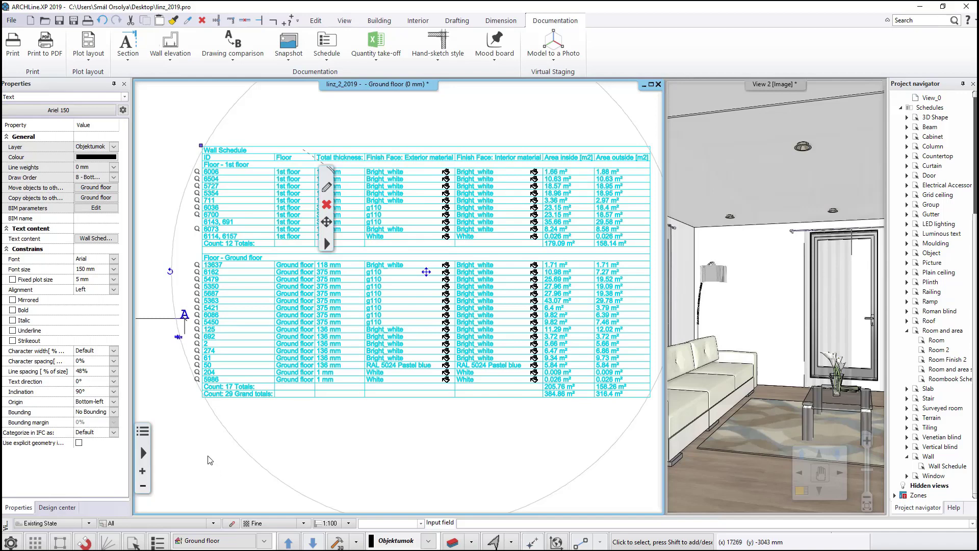
pyautogui.press('Escape')
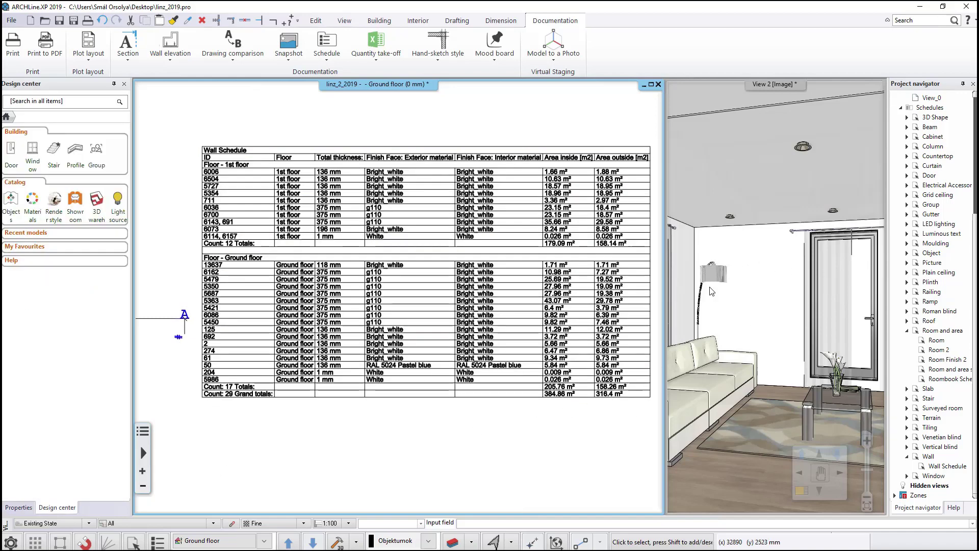
# Step: Select the living room's outer wall in the ground floor plan to identify its ID, and clear the selection
pyautogui.scroll(-4, 344, 408)
pyautogui.scroll(4, 226, 257)
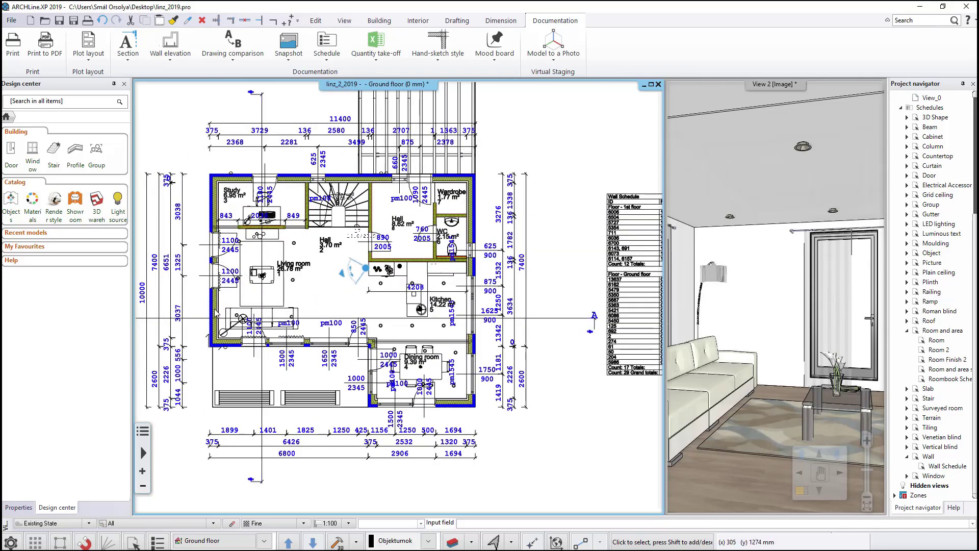
pyautogui.click(267, 331)
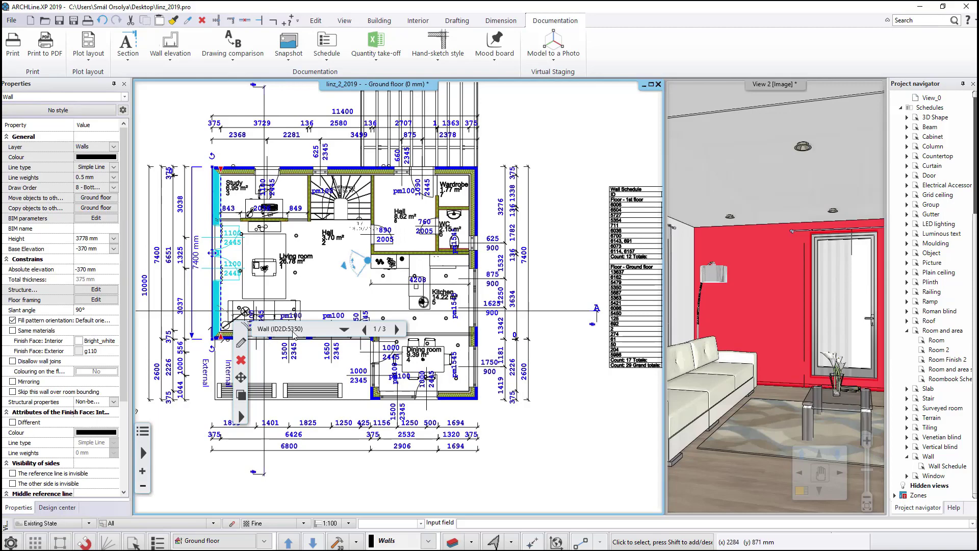
pyautogui.press('Escape')
# Step: Change the interior finish face material of ground floor wall 5350 to g420 from its row in the placed Wall Schedule
pyautogui.scroll(5, 408, 252)
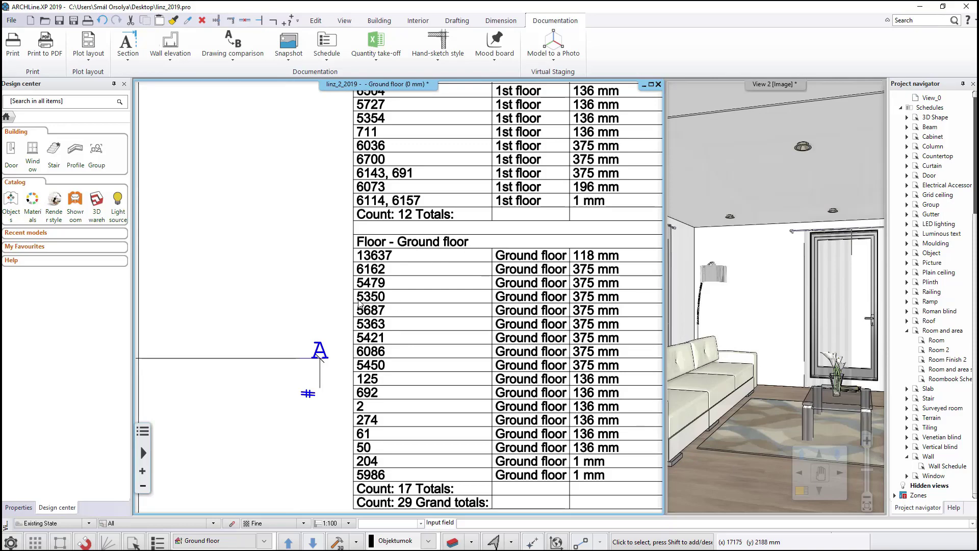
pyautogui.click(414, 303)
pyautogui.scroll(-3, 414, 301)
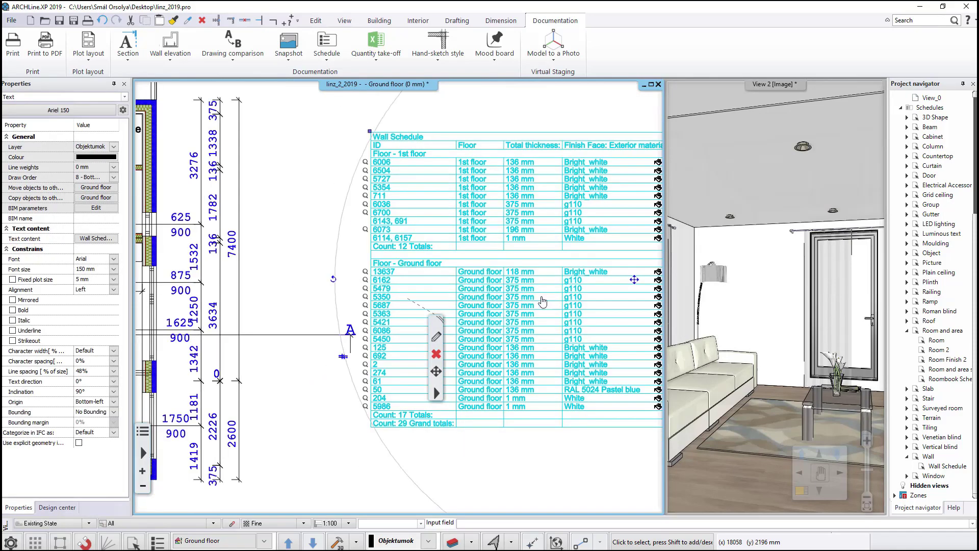
pyautogui.scroll(-2, 542, 302)
pyautogui.scroll(4, 597, 302)
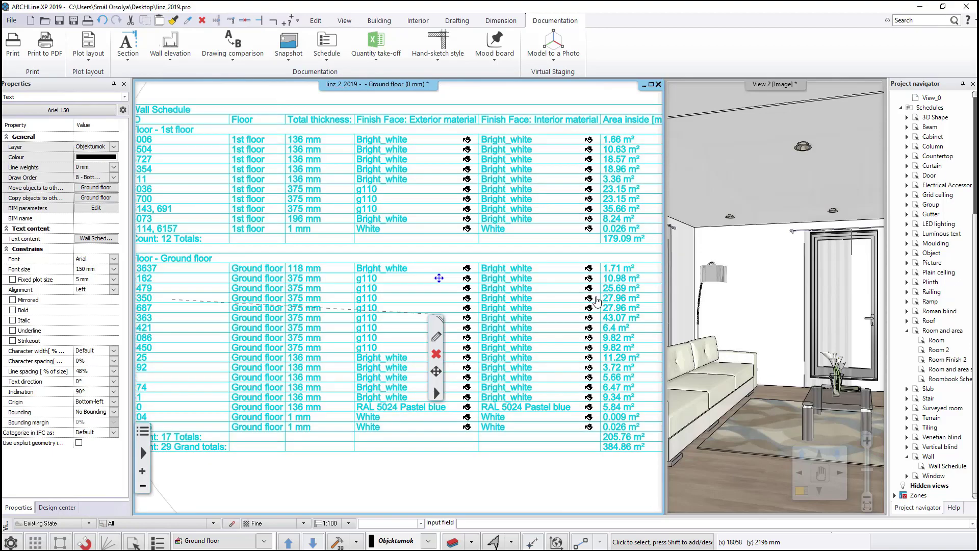
pyautogui.click(590, 300)
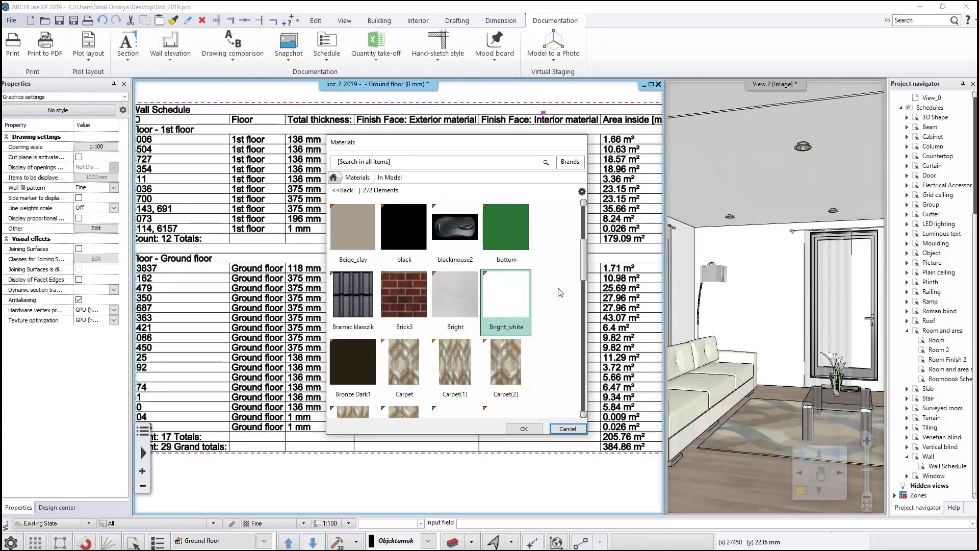
pyautogui.scroll(-3, 561, 292)
pyautogui.scroll(-5, 561, 293)
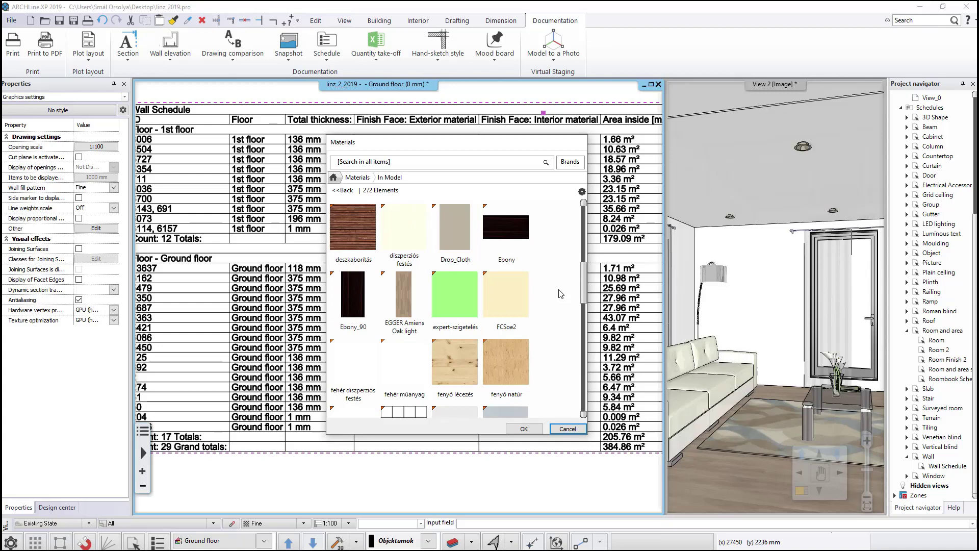
pyautogui.click(399, 317)
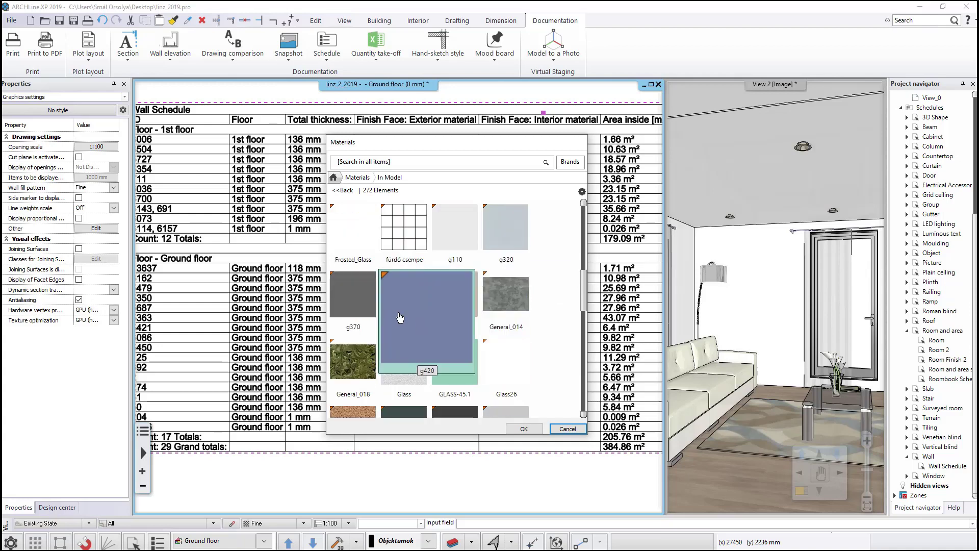
pyautogui.click(523, 430)
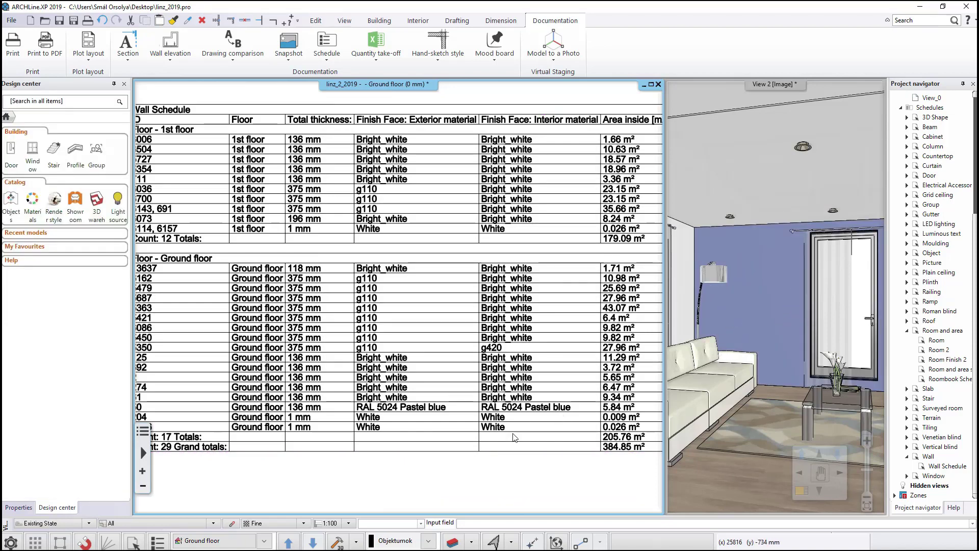
# Step: Display the Wall Schedule in its own window for all floors, sorted and grouped by Floor
pyautogui.scroll(-1, 479, 439)
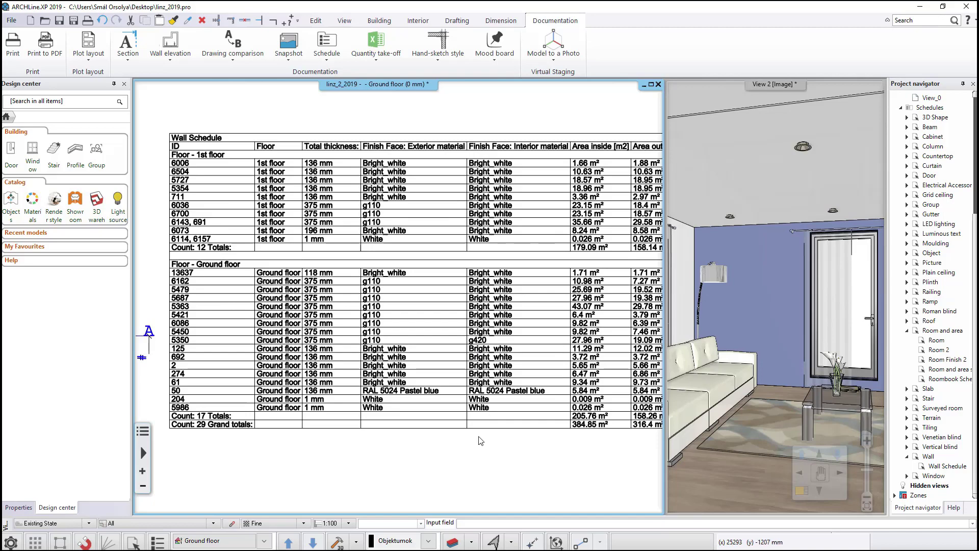
pyautogui.scroll(-2, 428, 439)
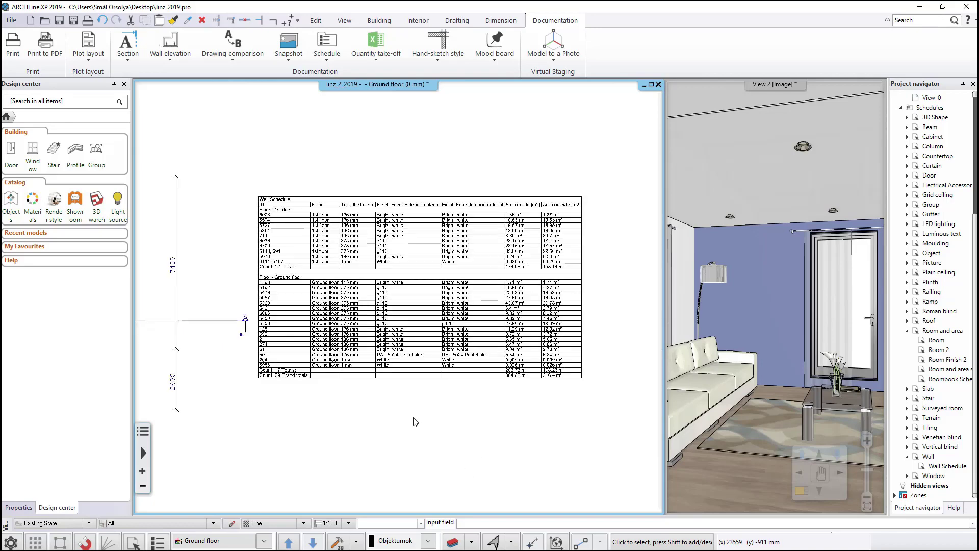
pyautogui.scroll(-1, 347, 416)
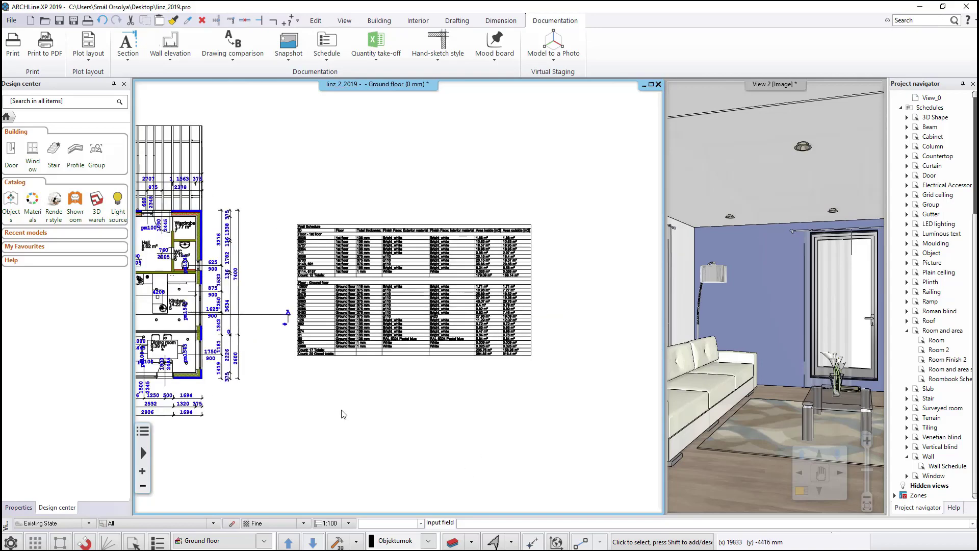
pyautogui.moveTo(264, 383); pyautogui.dragTo(376, 404, button='middle')
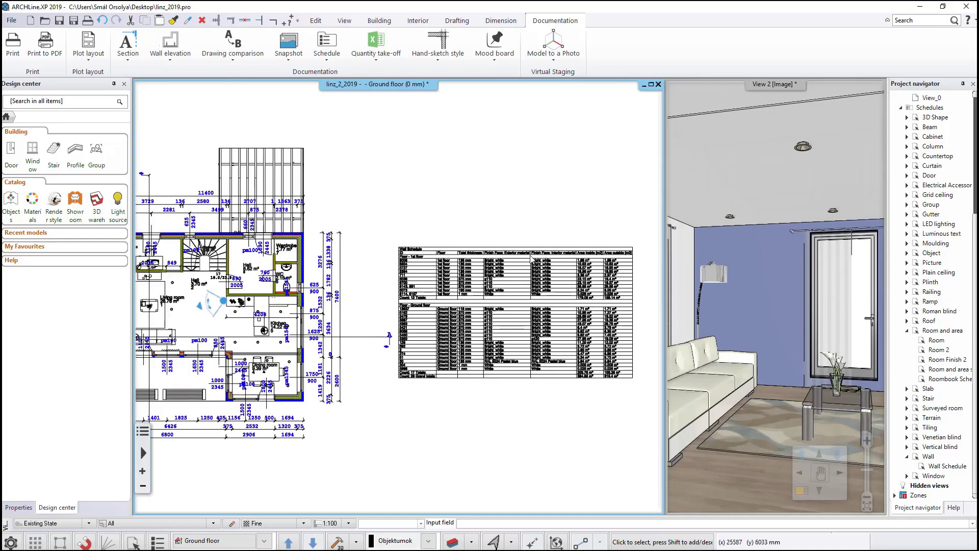
pyautogui.click(941, 466)
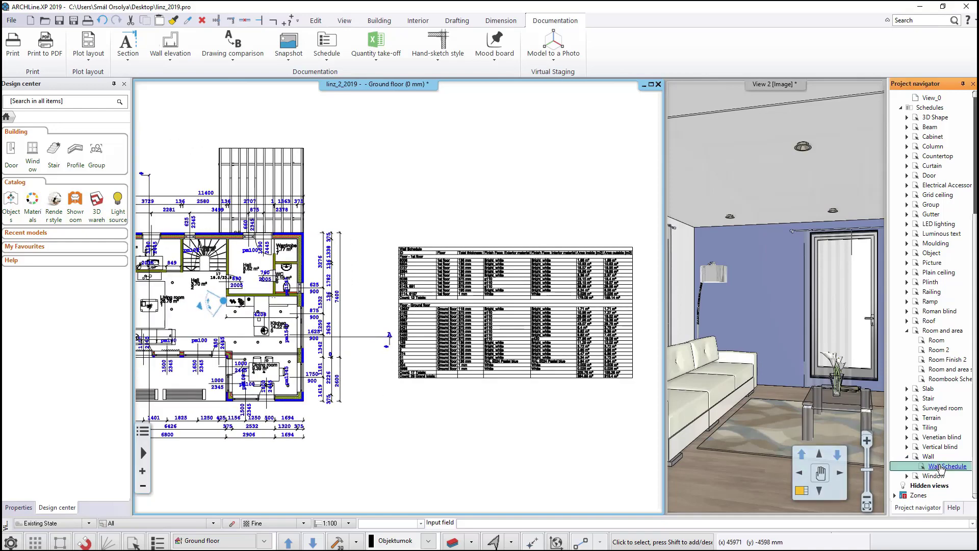
pyautogui.rightClick(945, 468)
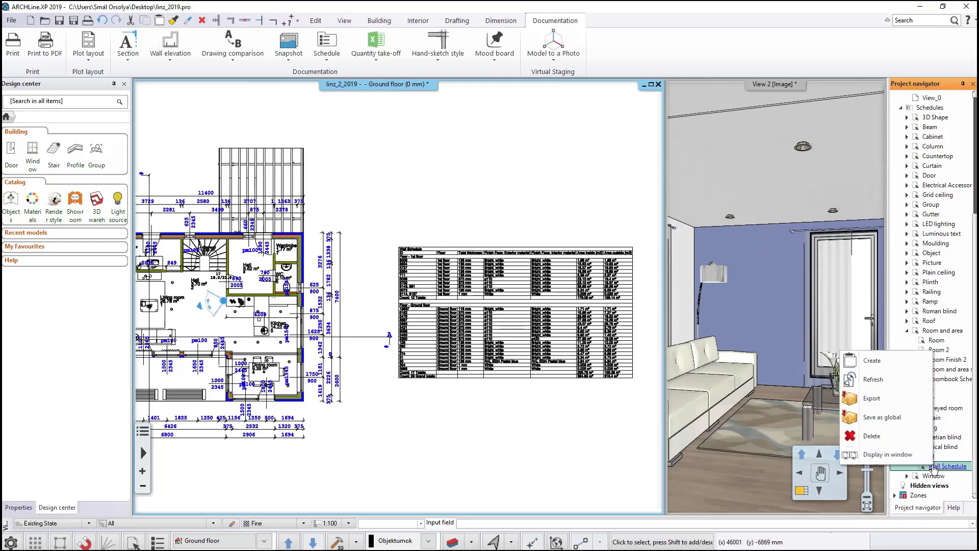
pyautogui.click(910, 459)
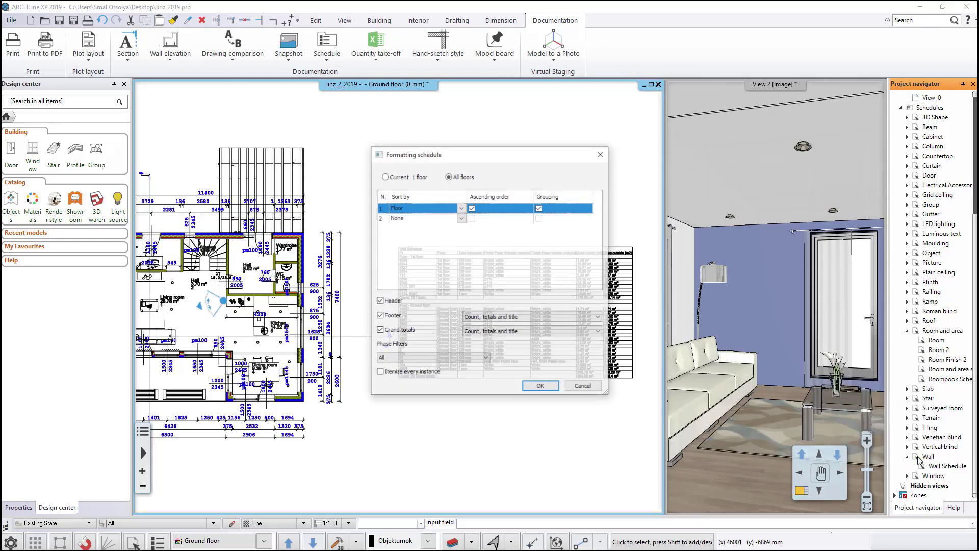
pyautogui.click(542, 386)
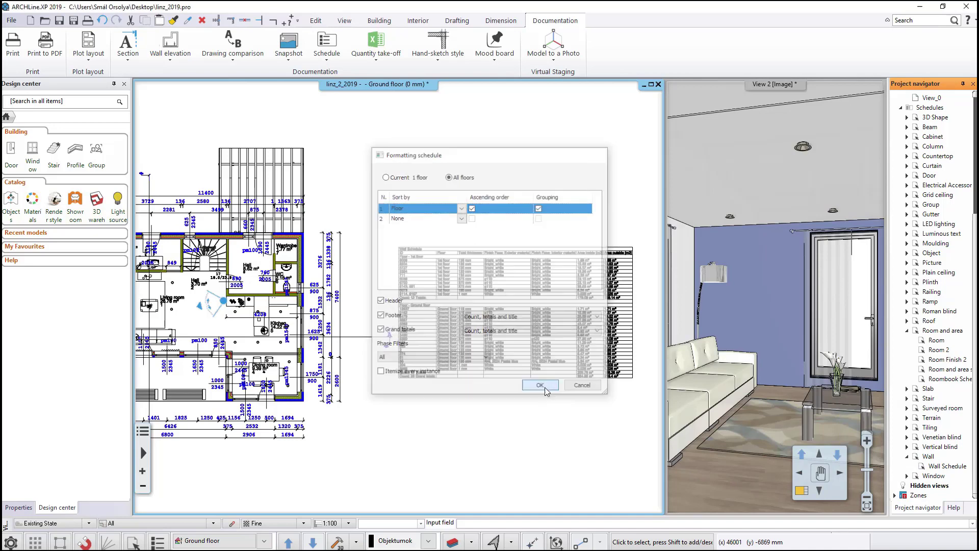
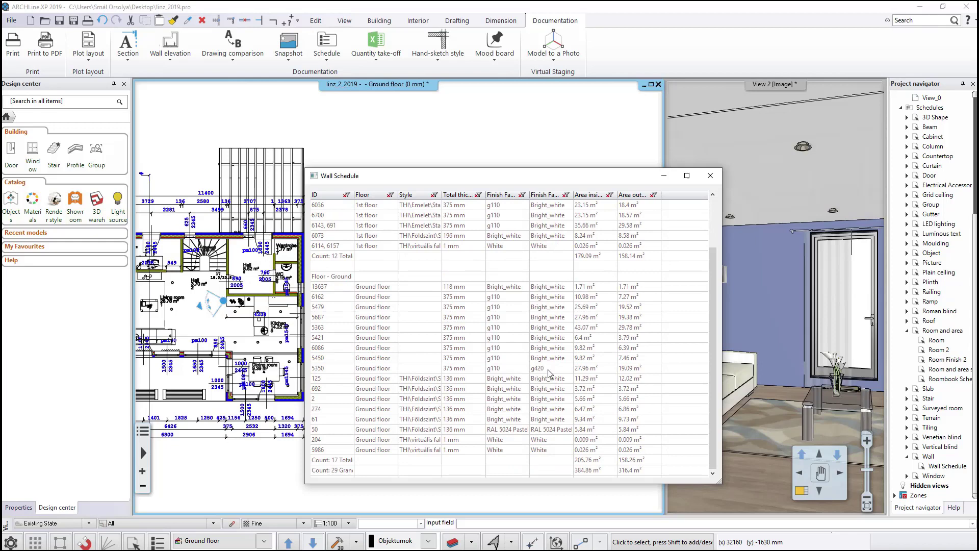
# Step: Change the interior finish face material of wall 5350 to lightblue from the Wall Schedule window
pyautogui.doubleClick(550, 368)
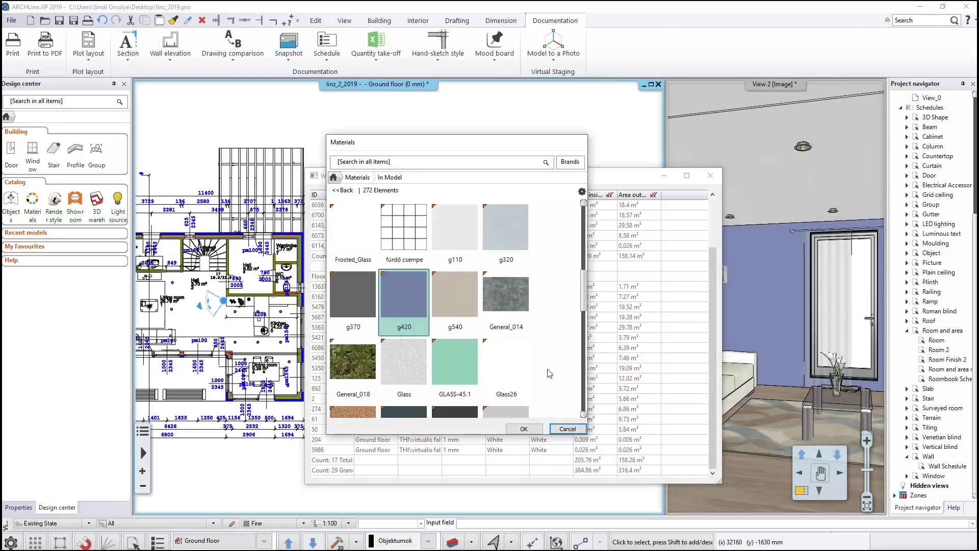
pyautogui.scroll(-5, 549, 373)
pyautogui.scroll(2, 550, 372)
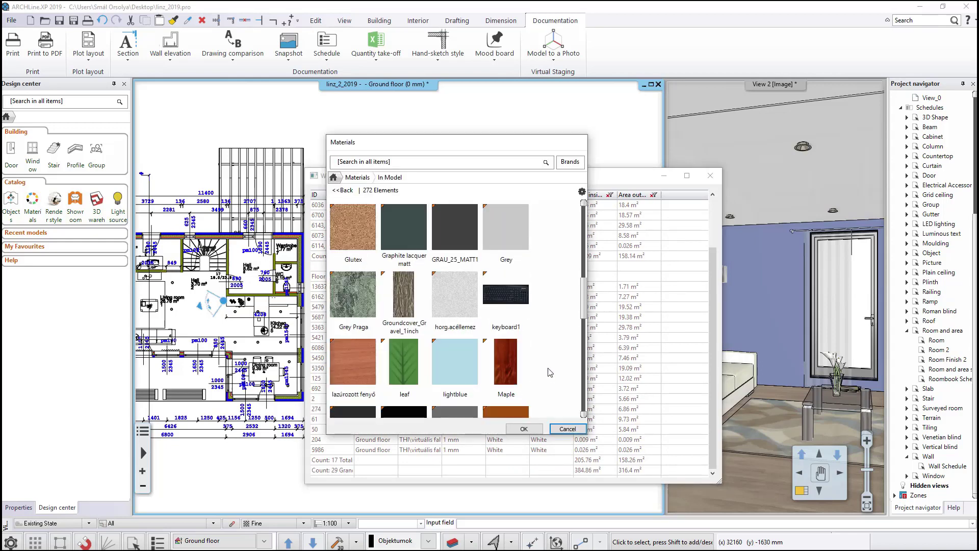
pyautogui.click(465, 368)
pyautogui.click(525, 430)
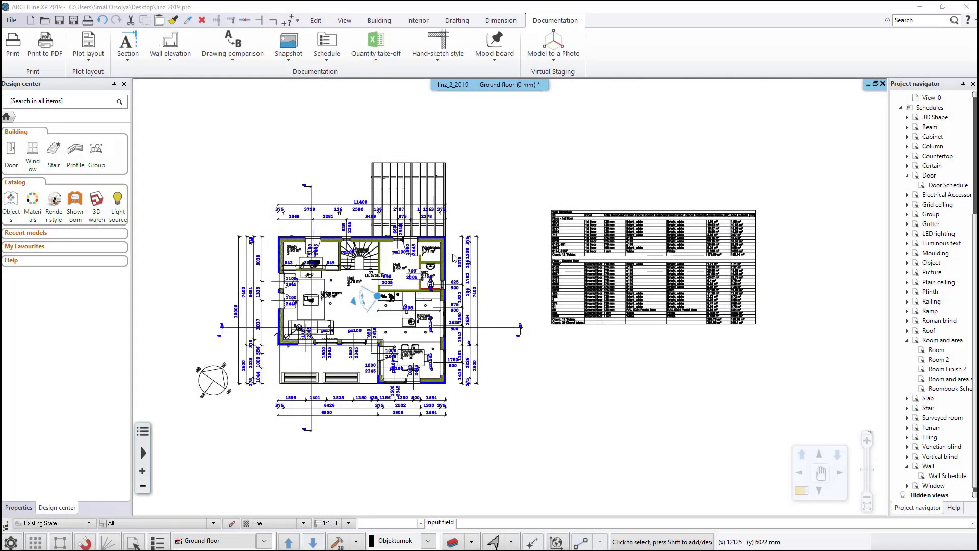
# Step: Define a schedule for the architectural element type Door using the Door Schedule, and accept its parameters
pyautogui.click(326, 53)
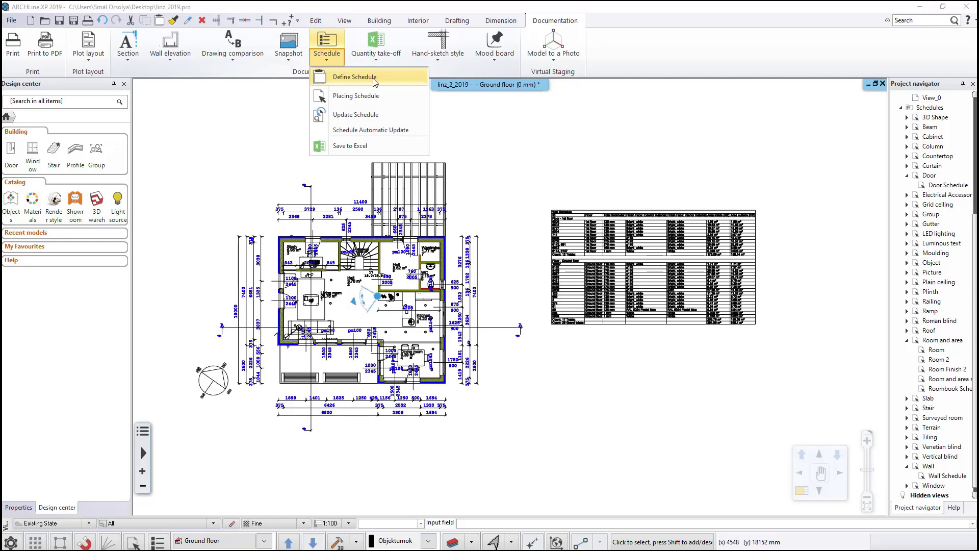
pyautogui.click(393, 83)
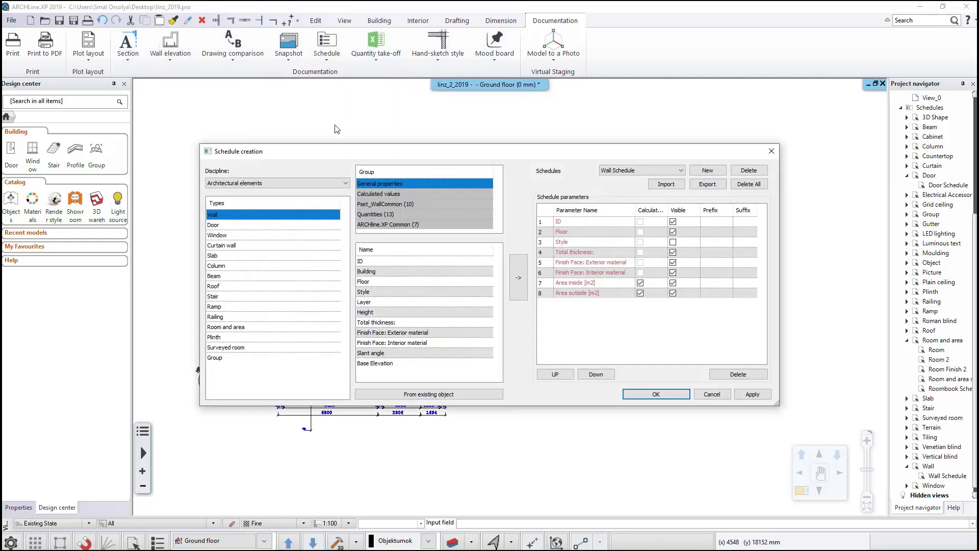
pyautogui.click(216, 225)
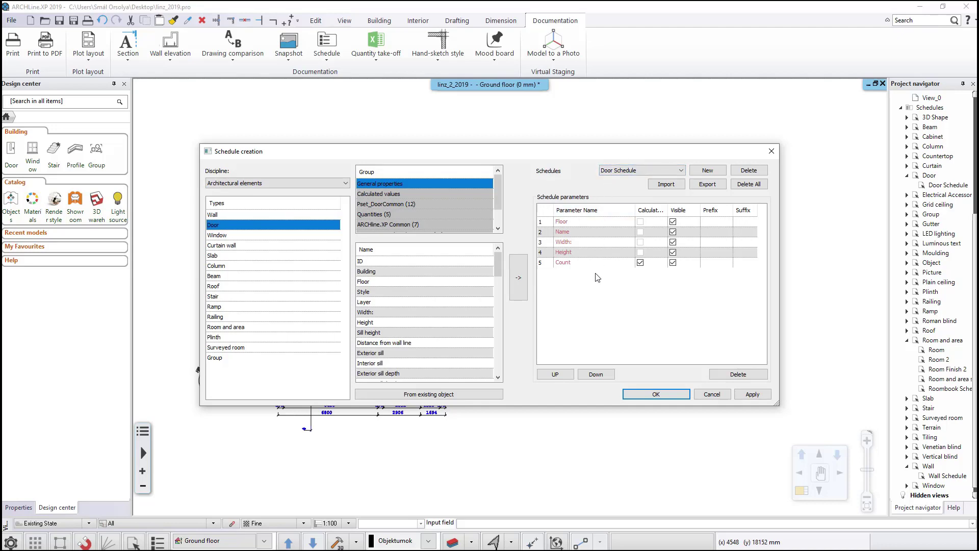
pyautogui.click(656, 394)
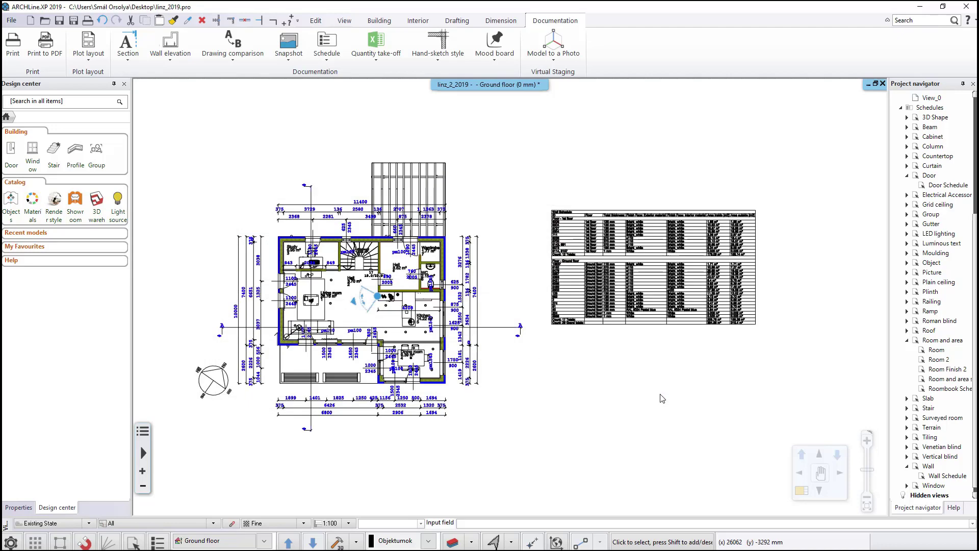
# Step: Prepare the Door Schedule for placement, covering all floors sorted by Floor and Name, with Itemize every instance turned off
pyautogui.click(326, 55)
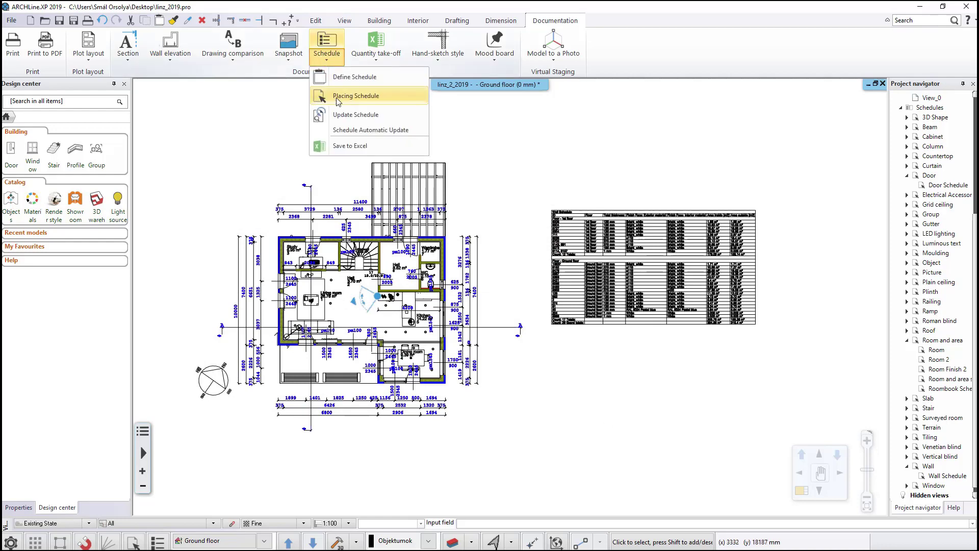
pyautogui.click(403, 96)
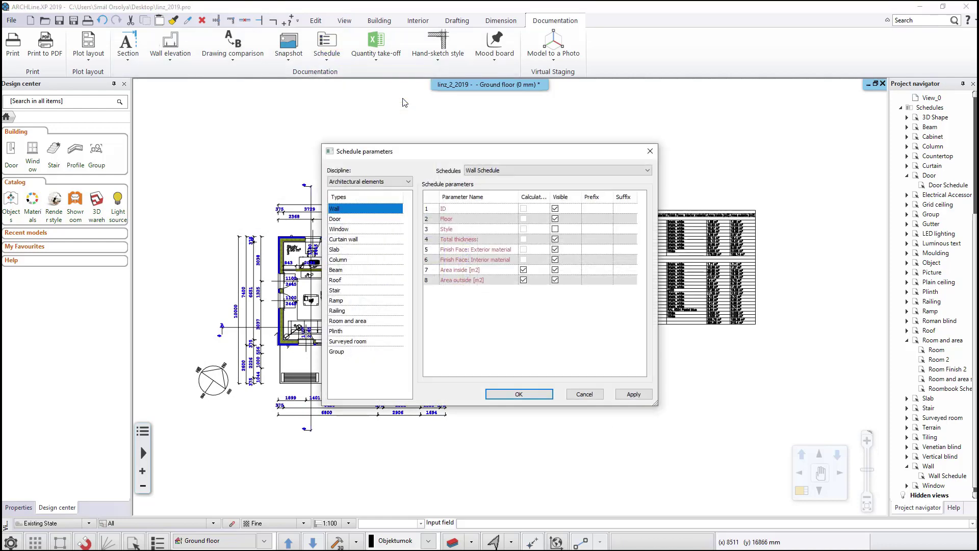
pyautogui.click(344, 220)
pyautogui.click(515, 393)
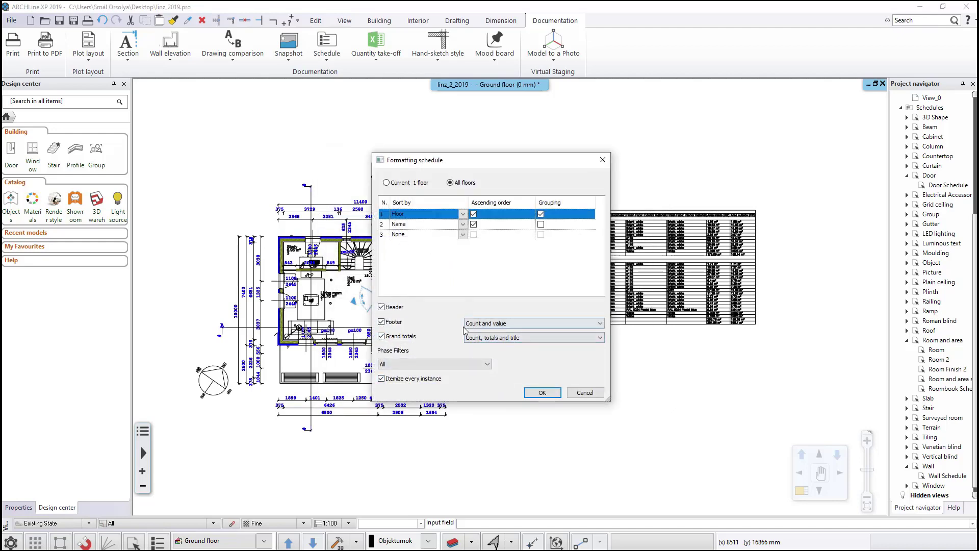
pyautogui.click(462, 215)
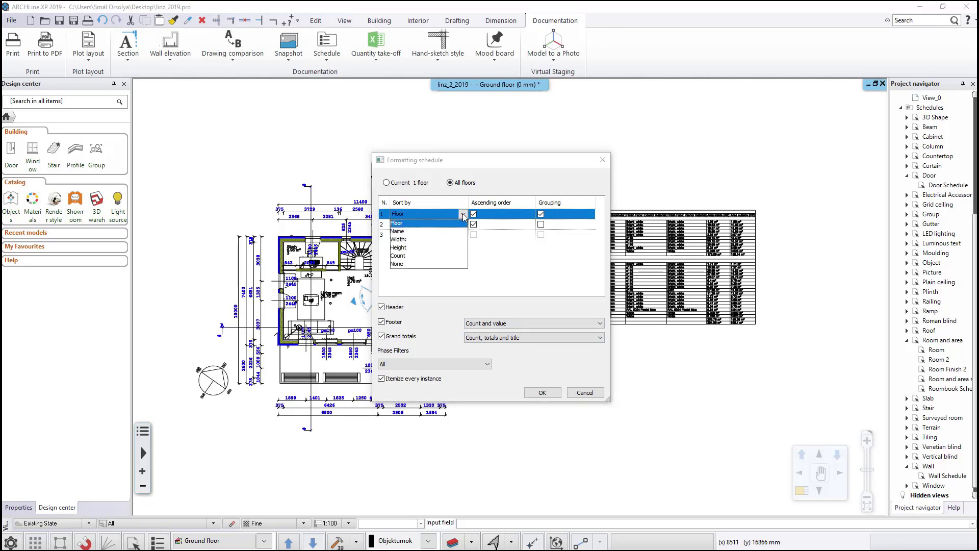
pyautogui.click(463, 216)
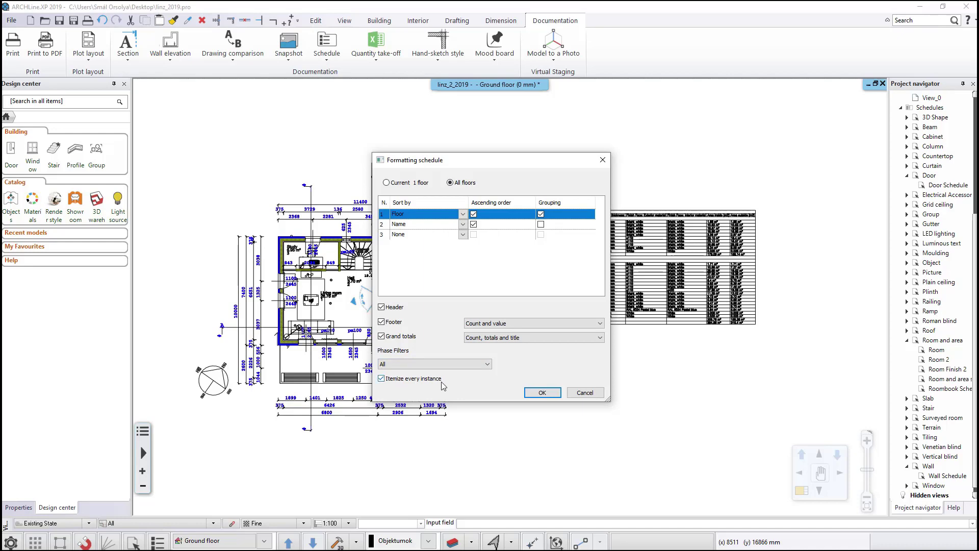
pyautogui.click(381, 379)
pyautogui.click(542, 392)
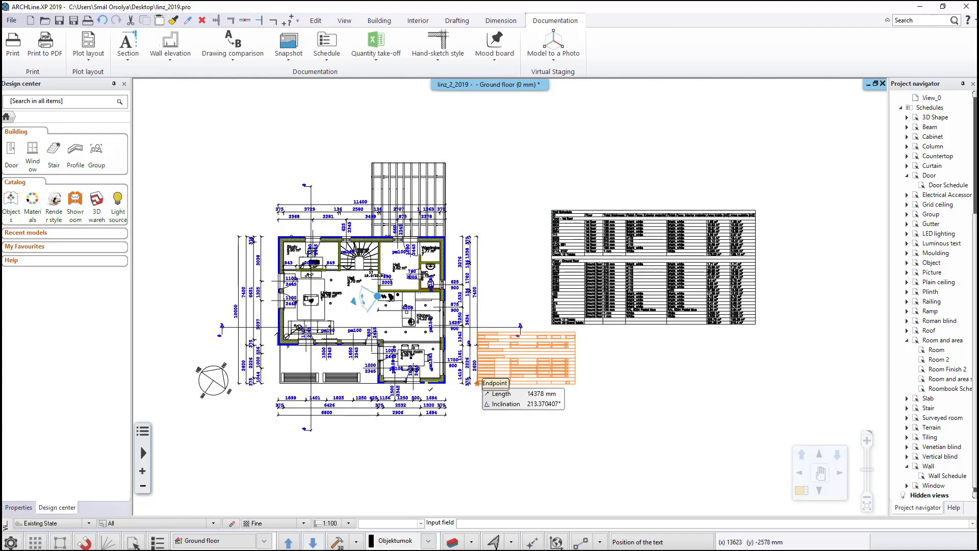
# Step: Place the Door Schedule to the left of the ground floor plan and view it up close
pyautogui.moveTo(224, 365); pyautogui.dragTo(325, 349, button='middle')
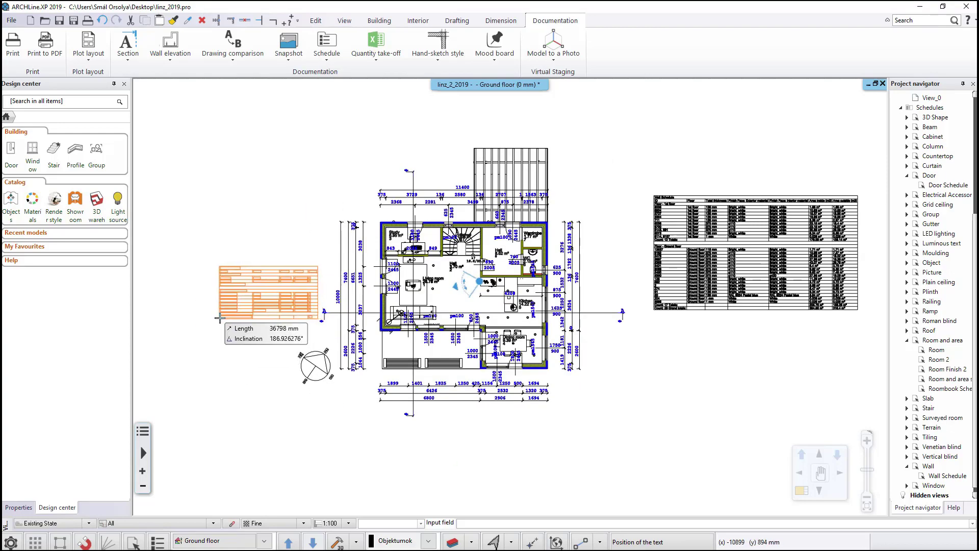
pyautogui.click(214, 318)
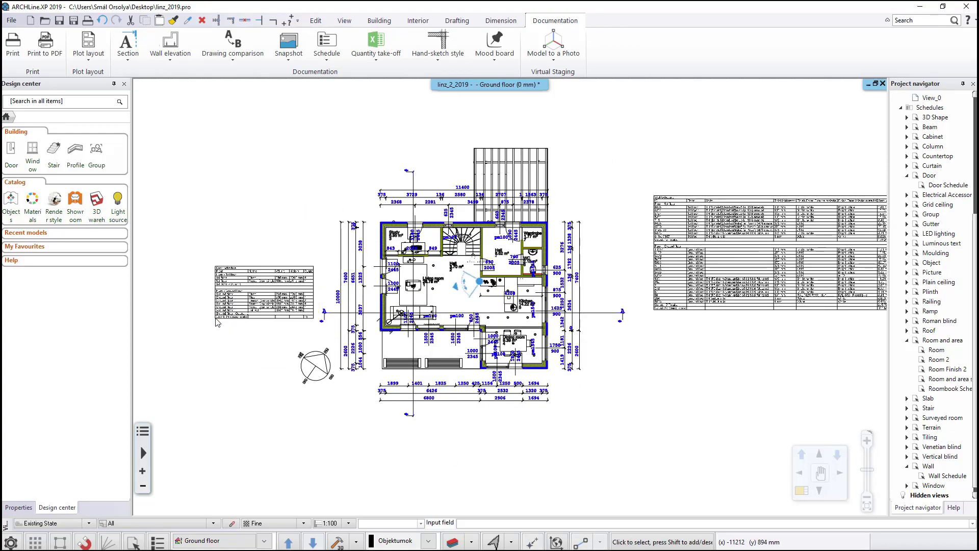
pyautogui.scroll(5, 219, 294)
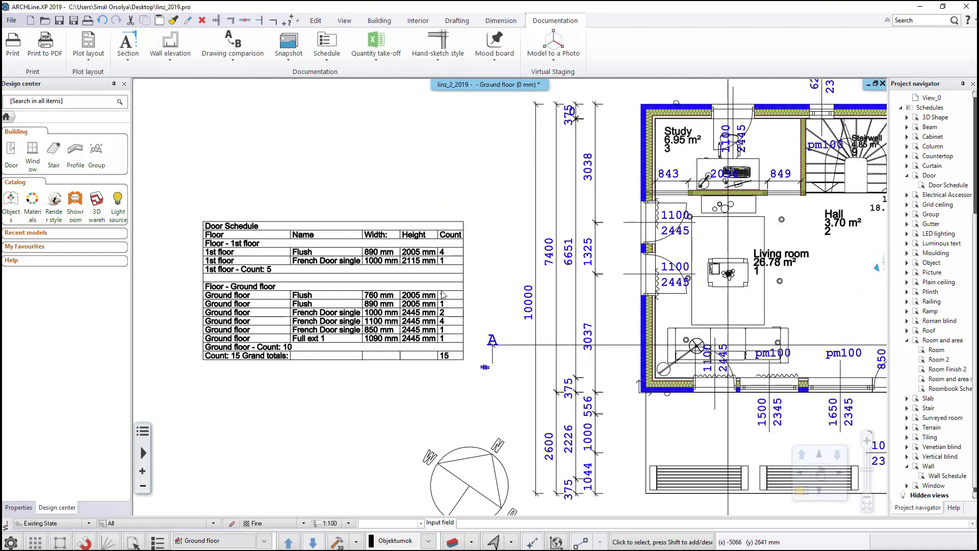
pyautogui.moveTo(452, 296); pyautogui.dragTo(488, 311, button='middle')
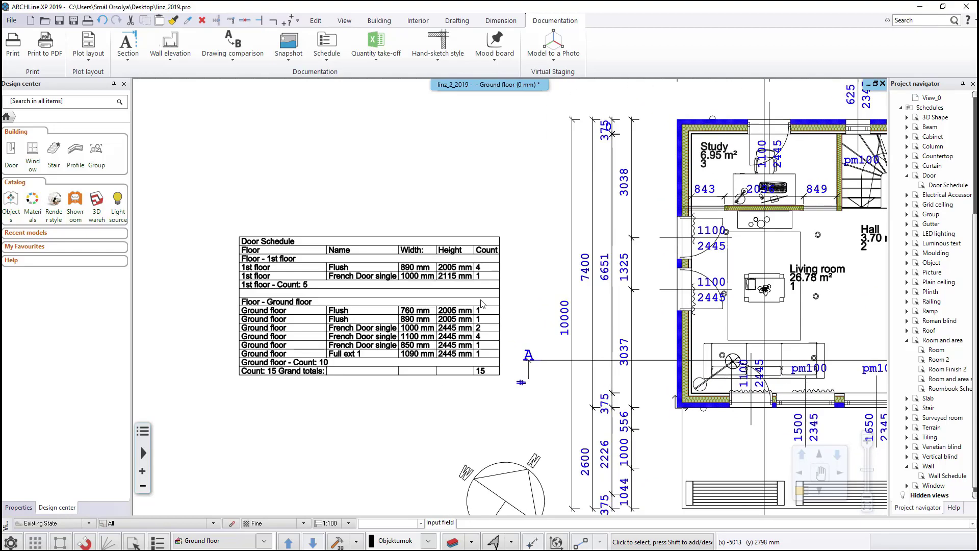
# Step: Set the width of the ground floor 1100 mm French Door single entry to 1250 mm directly in the placed Door Schedule
pyautogui.scroll(2, 480, 305)
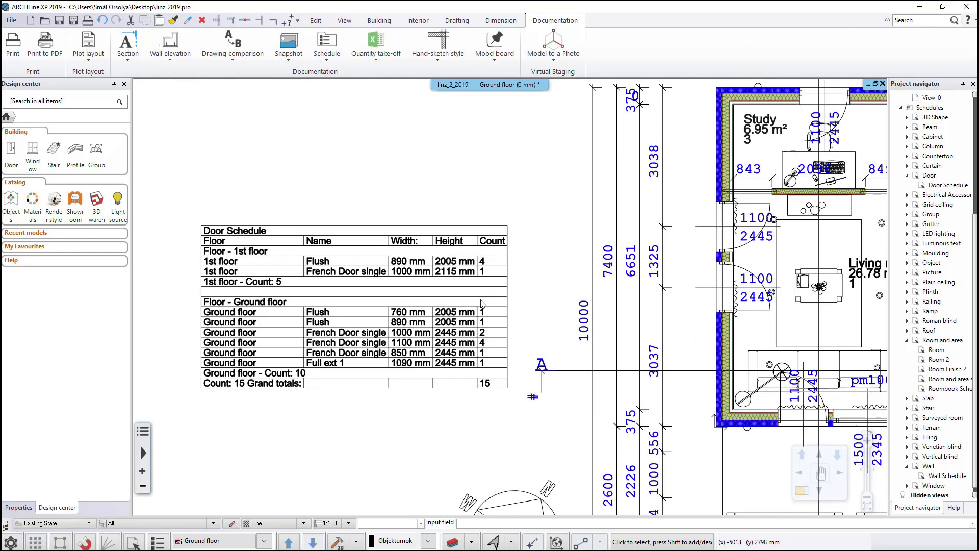
pyautogui.click(386, 228)
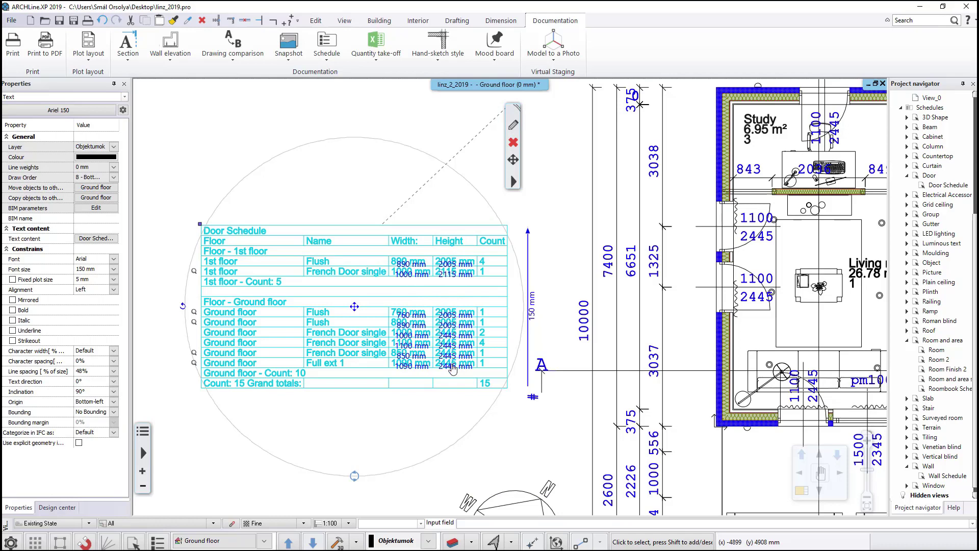
pyautogui.click(512, 427)
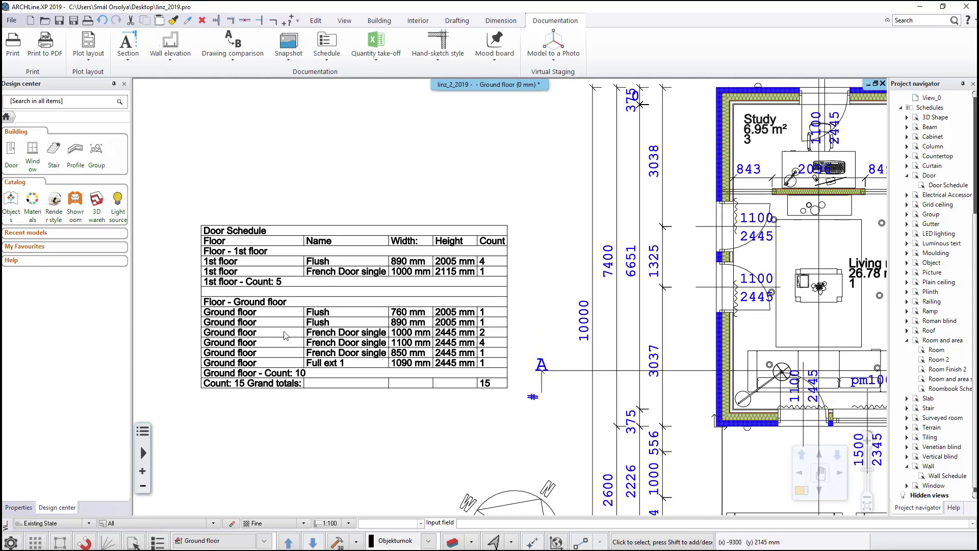
pyautogui.click(480, 345)
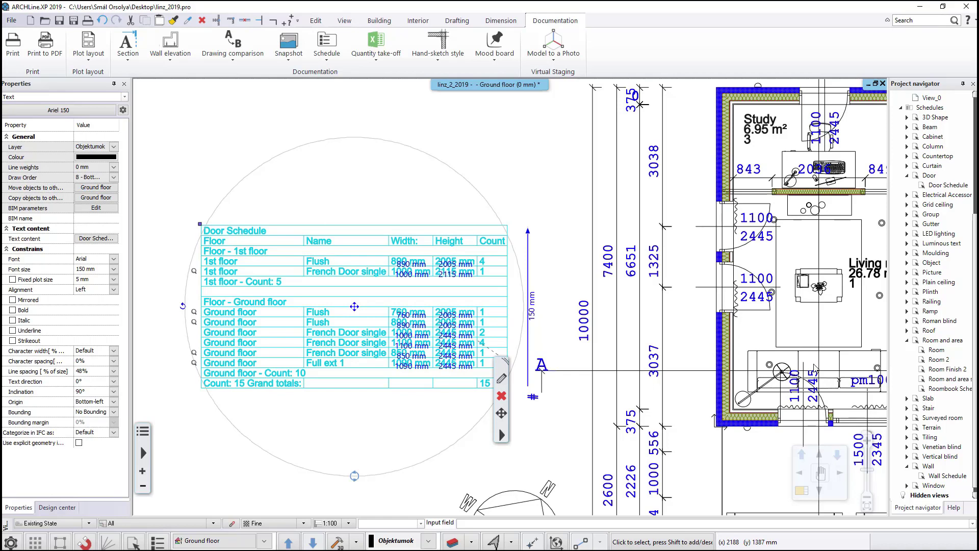
pyautogui.doubleClick(409, 347)
pyautogui.write('1250')
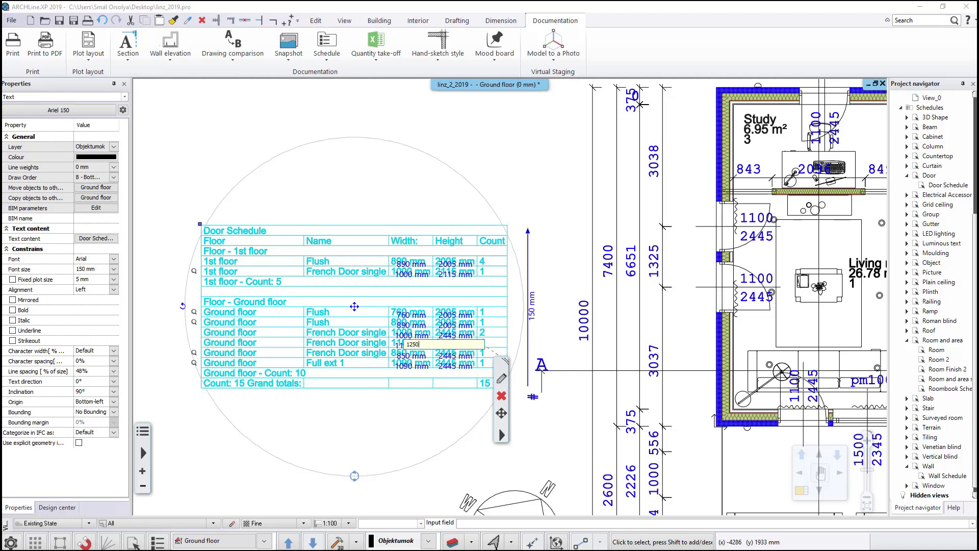
pyautogui.press('Return')
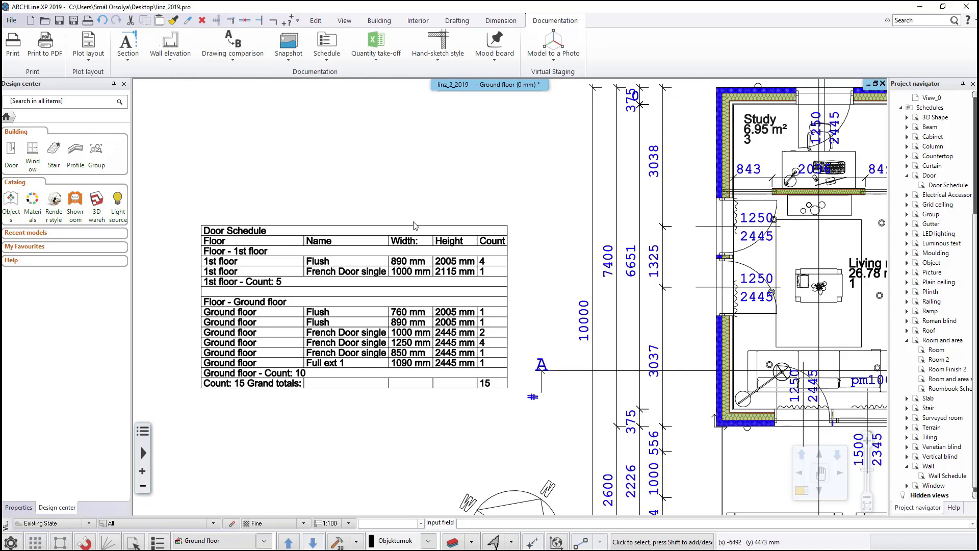
# Step: Locate the Full ext 1 door and the ground floor 890 mm Flush door on the plan from the Door Schedule
pyautogui.click(384, 225)
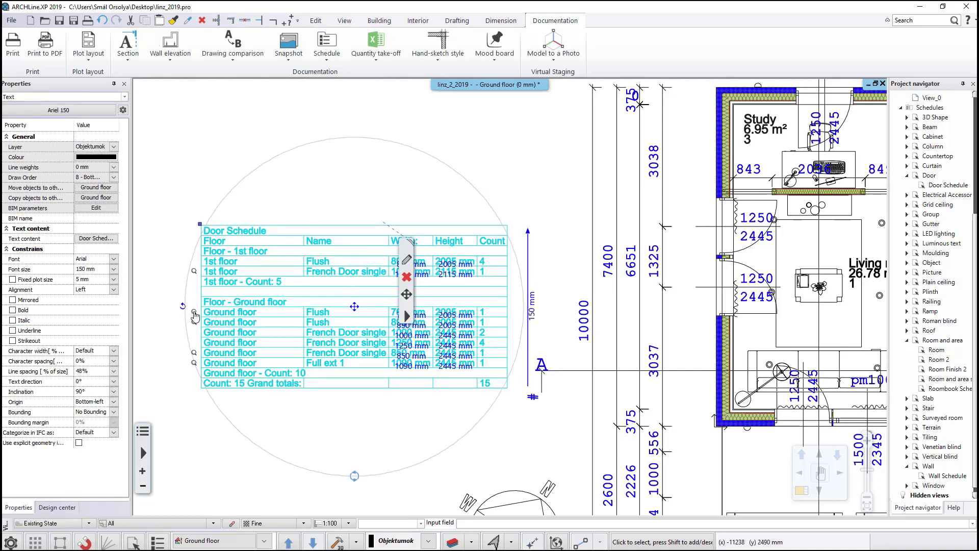
pyautogui.click(194, 363)
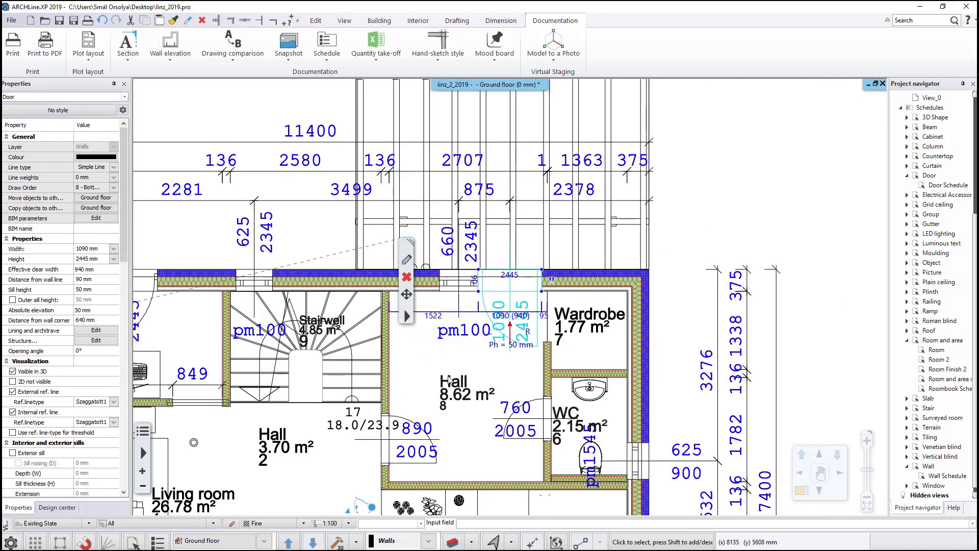
pyautogui.click(385, 242)
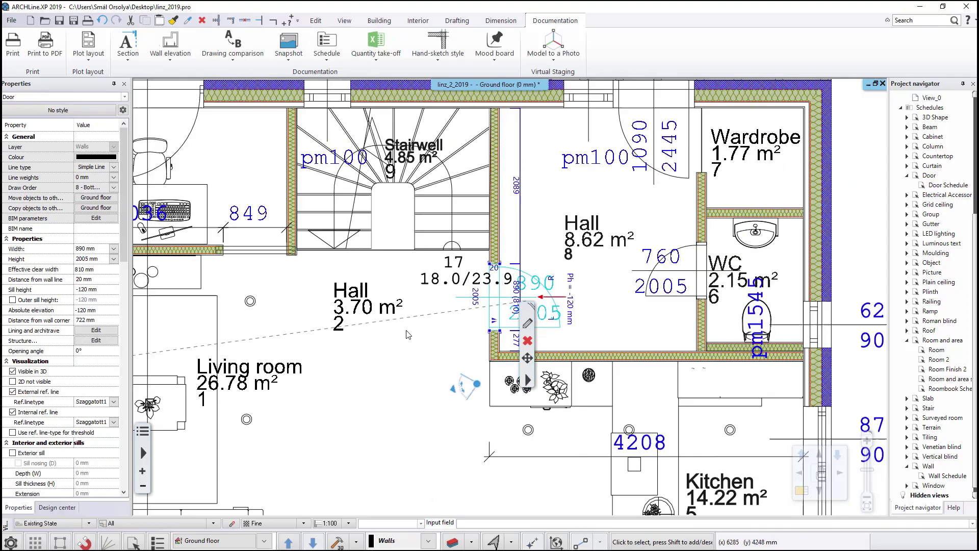
pyautogui.press('Escape')
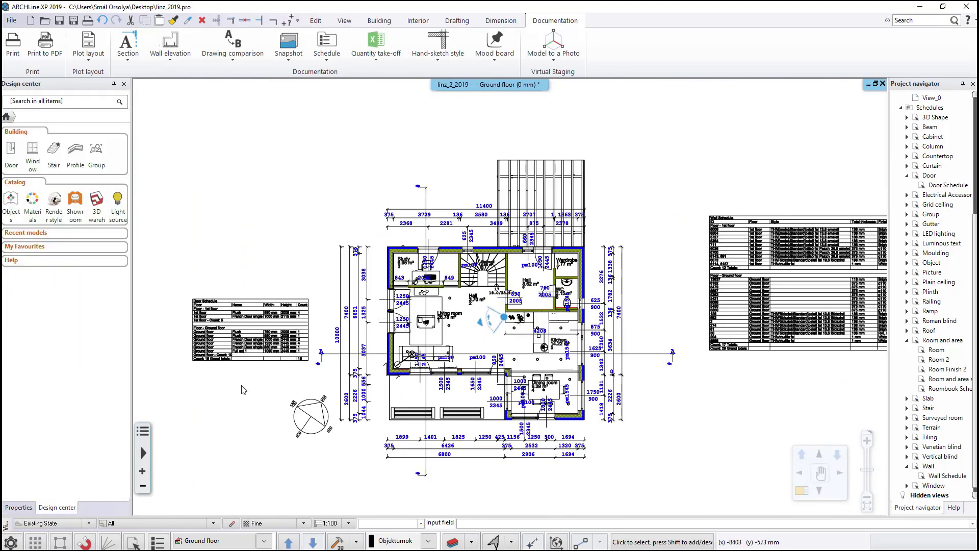
# Step: Place a second Door Schedule for all floors above the existing one, with Itemize every instance turned on
pyautogui.click(332, 60)
pyautogui.click(356, 95)
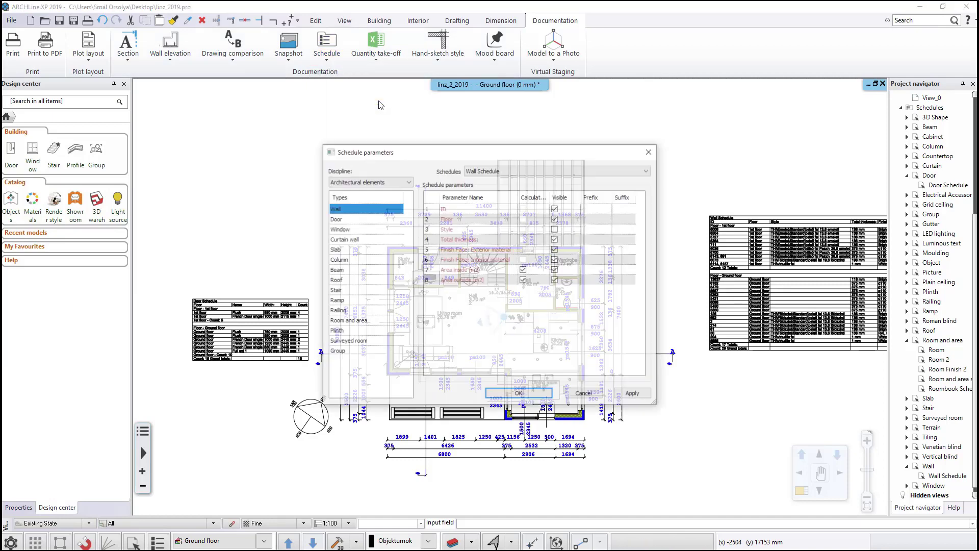
pyautogui.click(343, 220)
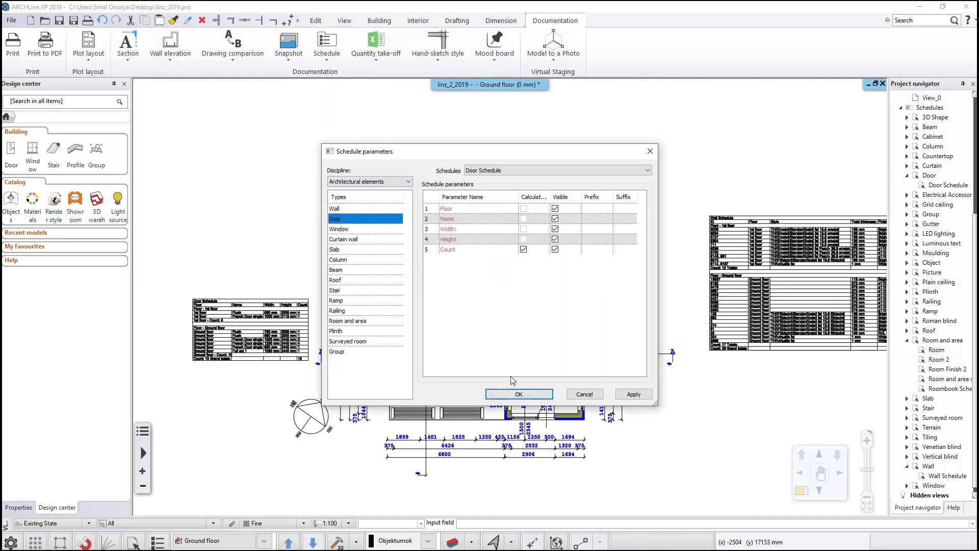
pyautogui.click(513, 395)
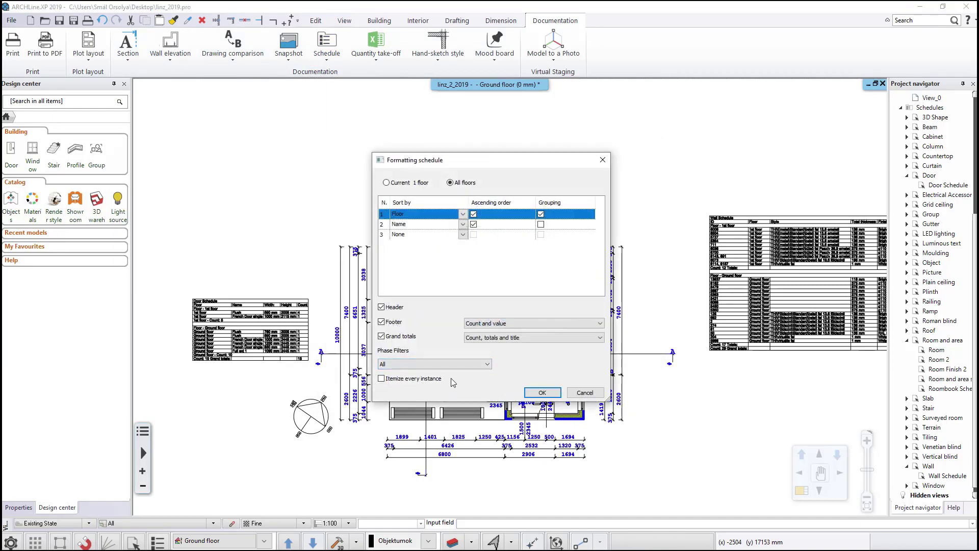
pyautogui.click(540, 393)
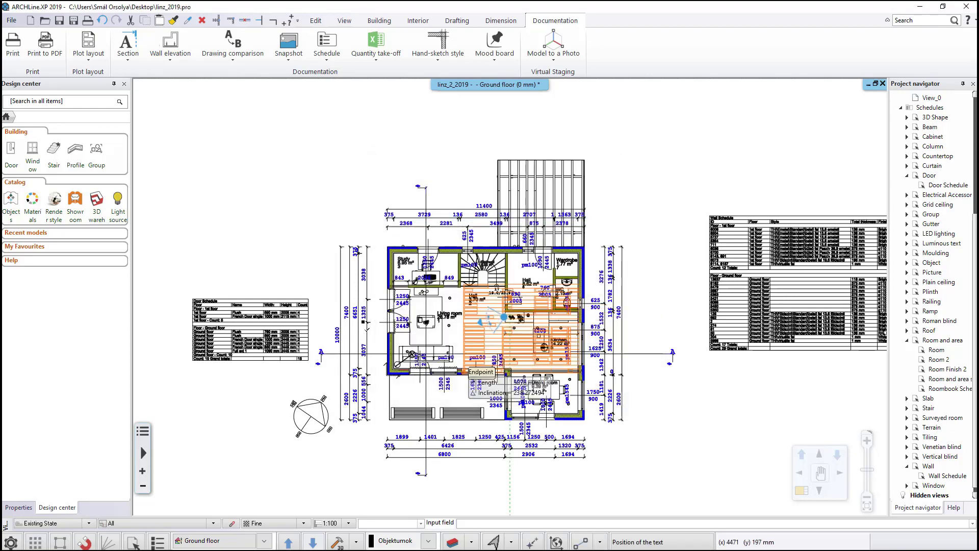
pyautogui.click(195, 287)
pyautogui.scroll(3, 204, 283)
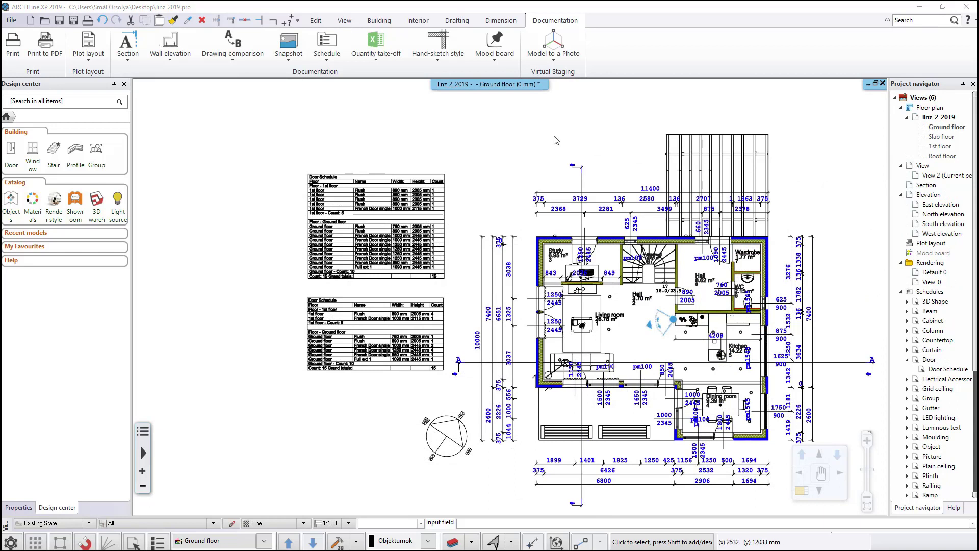
# Step: Save the lower, non-itemized Door Schedule to Excel, view the exported sheet and close it
pyautogui.click(320, 62)
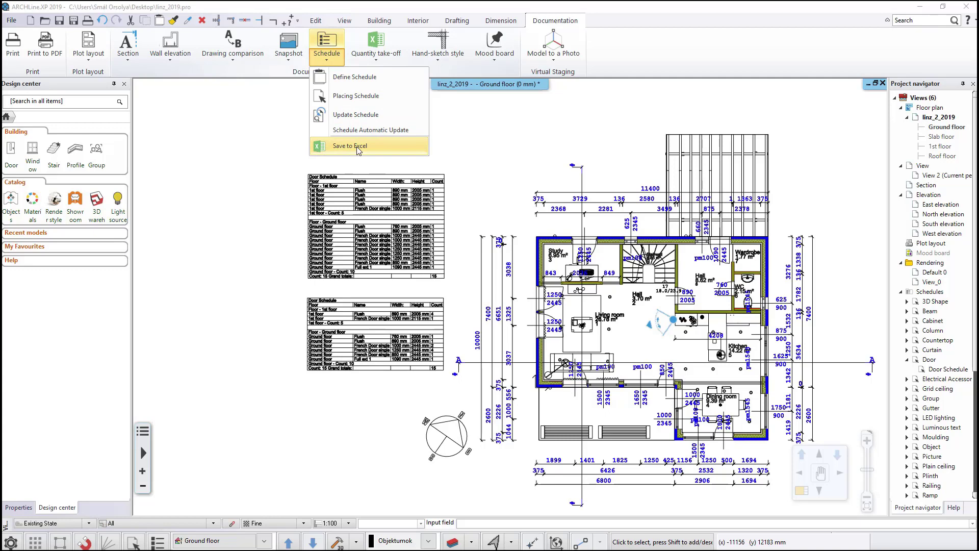
pyautogui.click(381, 146)
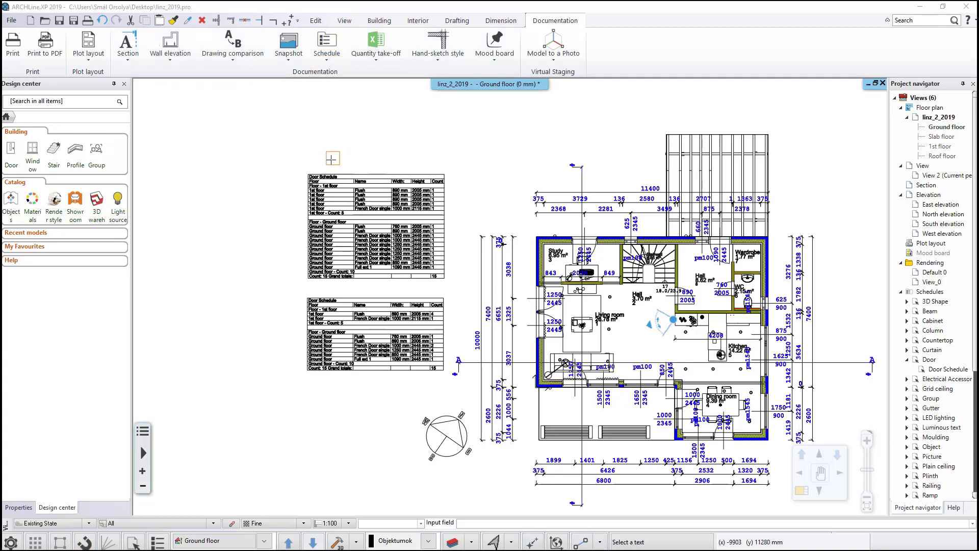
pyautogui.click(358, 324)
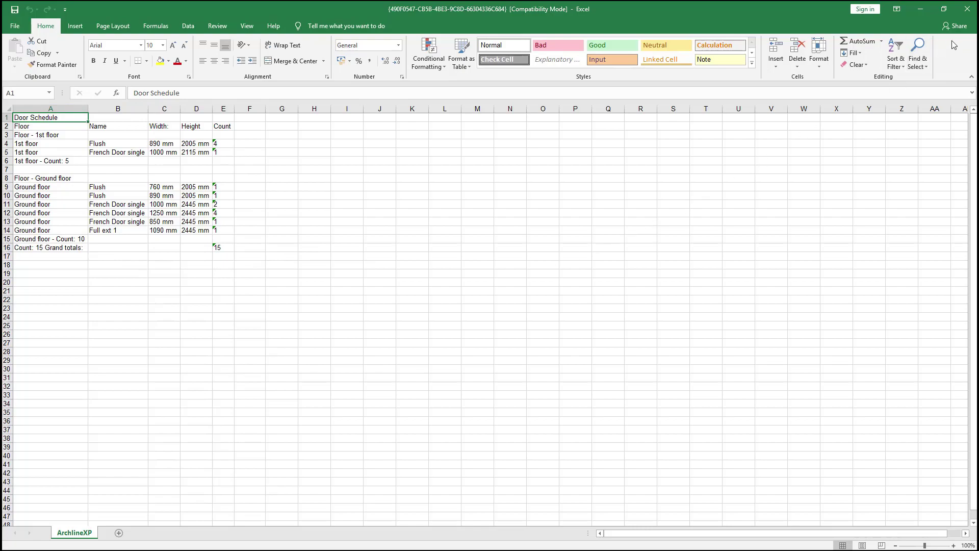
pyautogui.click(967, 8)
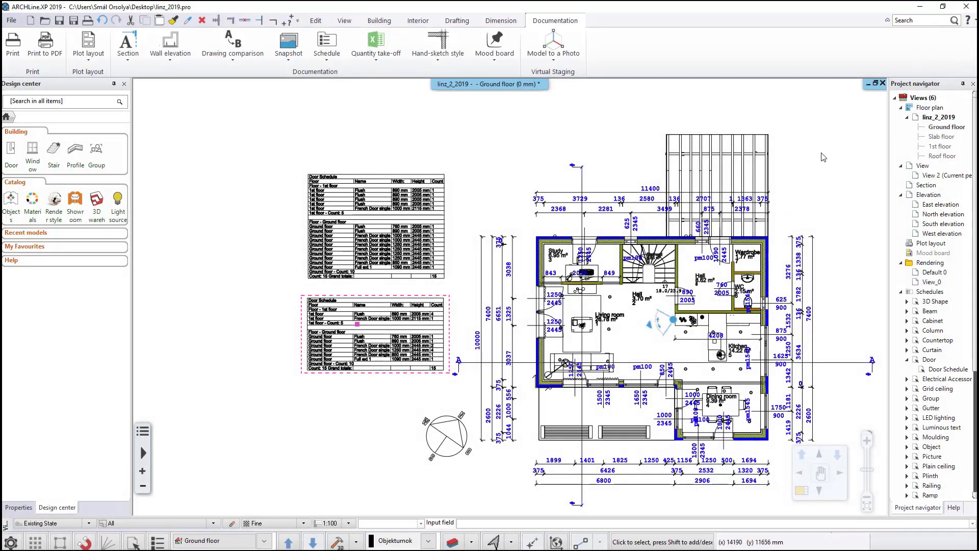
pyautogui.press('Escape')
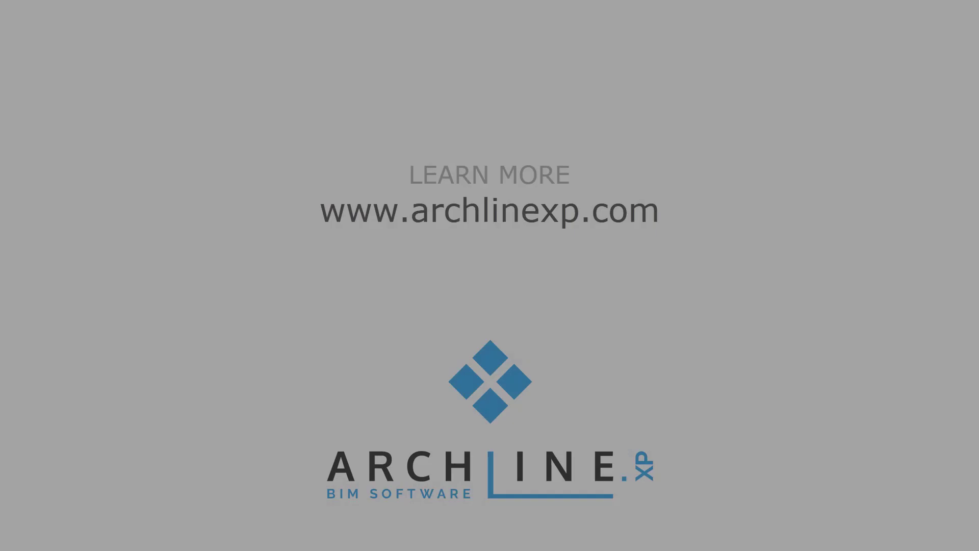